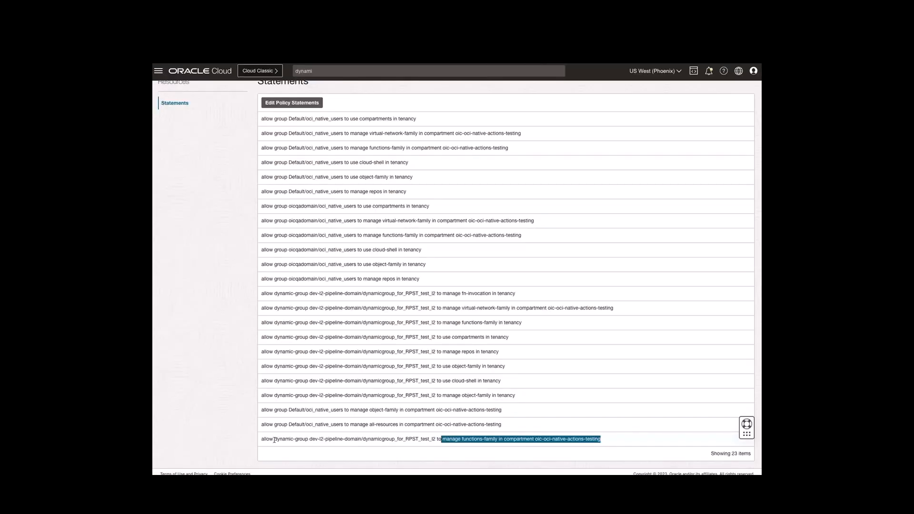
# Select the dynamic group name and the compartment name in the policy's last statement
pyautogui.moveTo(275, 439); pyautogui.dragTo(400, 441)
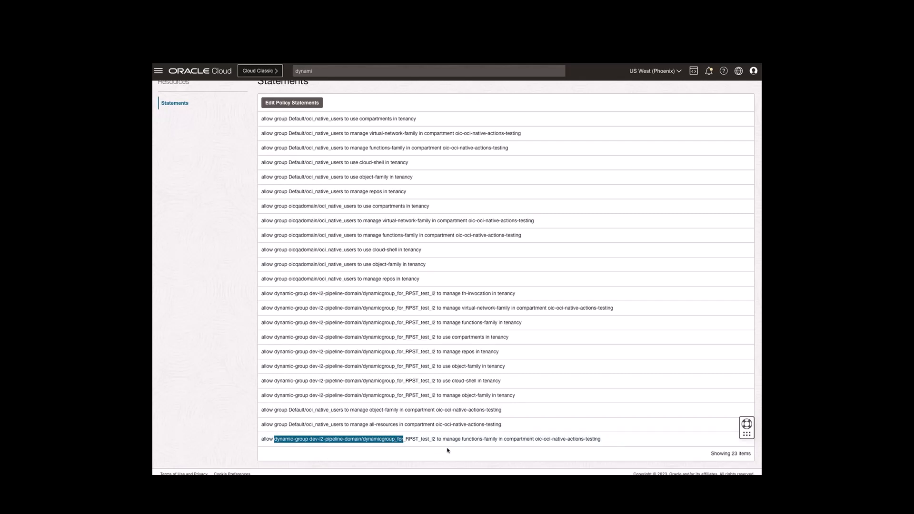
pyautogui.moveTo(506, 440); pyautogui.dragTo(606, 442)
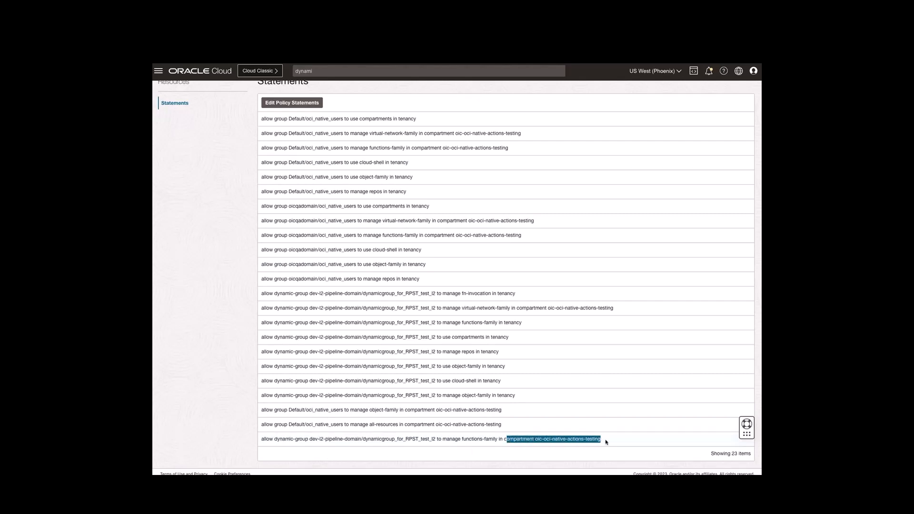
pyautogui.click(606, 441)
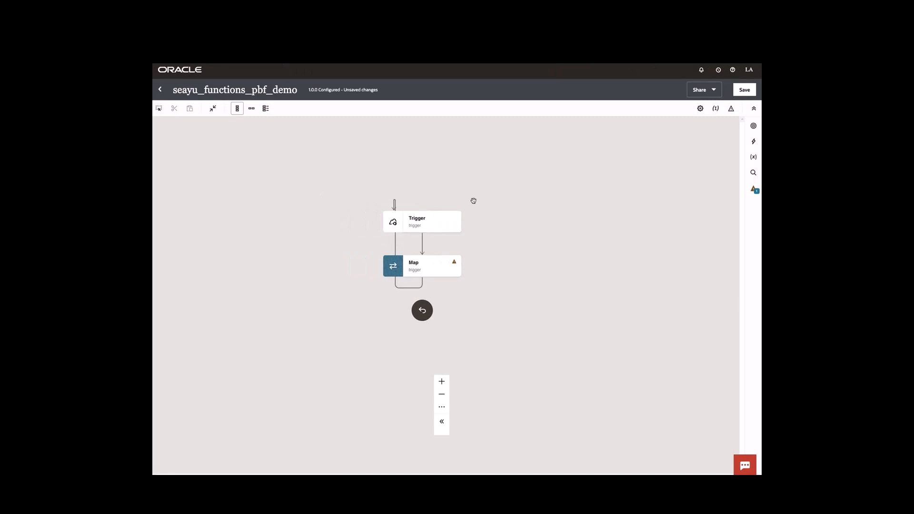
# Open the REST trigger and review its six string query parameters, including Source and Target bucket
pyautogui.doubleClick(430, 218)
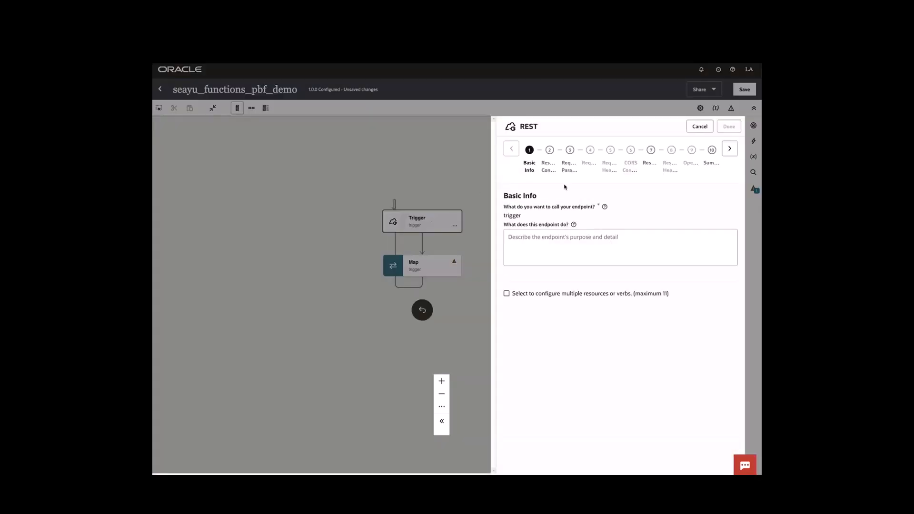
pyautogui.click(730, 150)
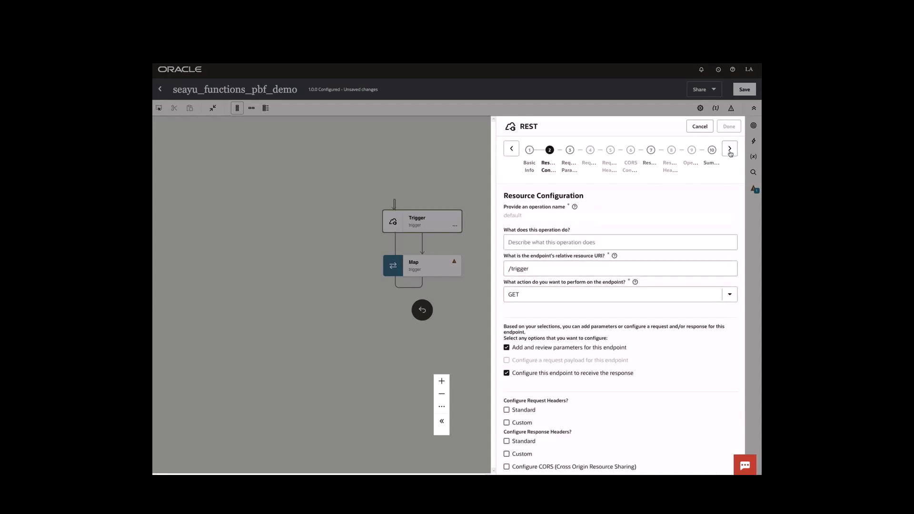
pyautogui.click(730, 149)
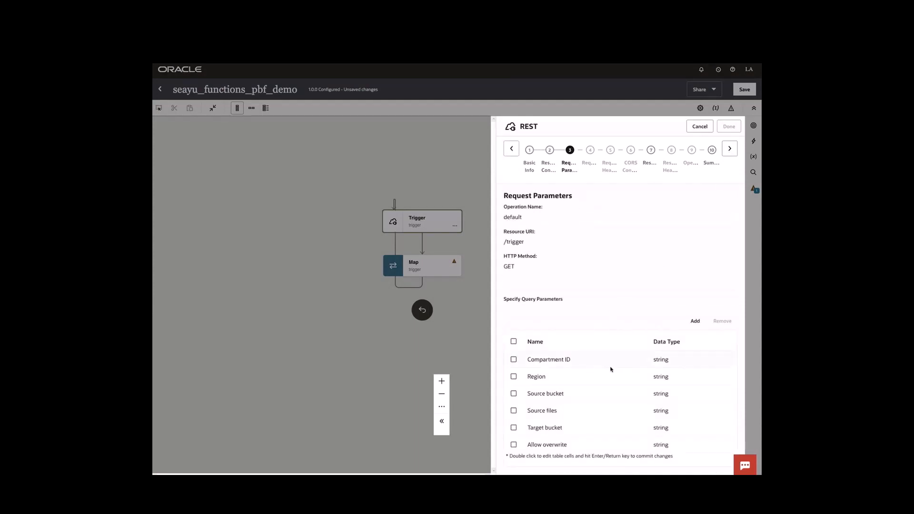
pyautogui.scroll(-1, 579, 389)
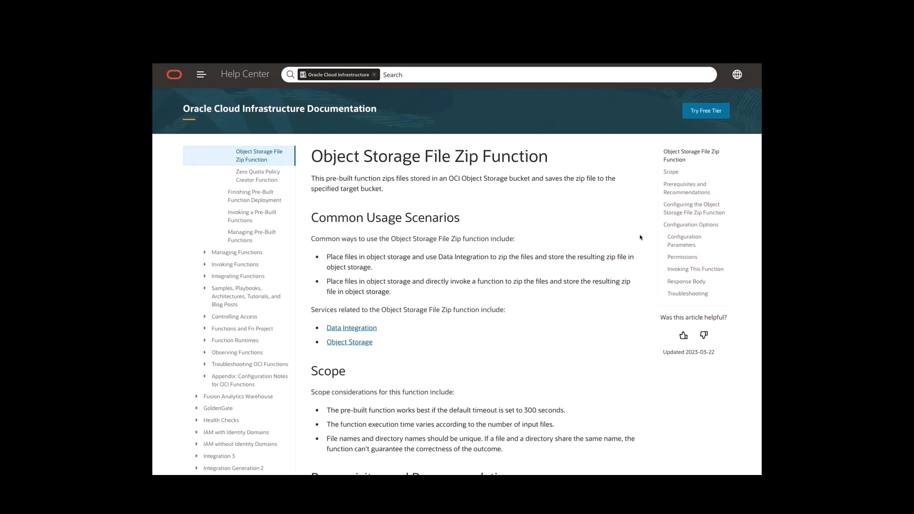
# Copy the zip function's example JSON return data from the docs' Response Body section
pyautogui.click(684, 241)
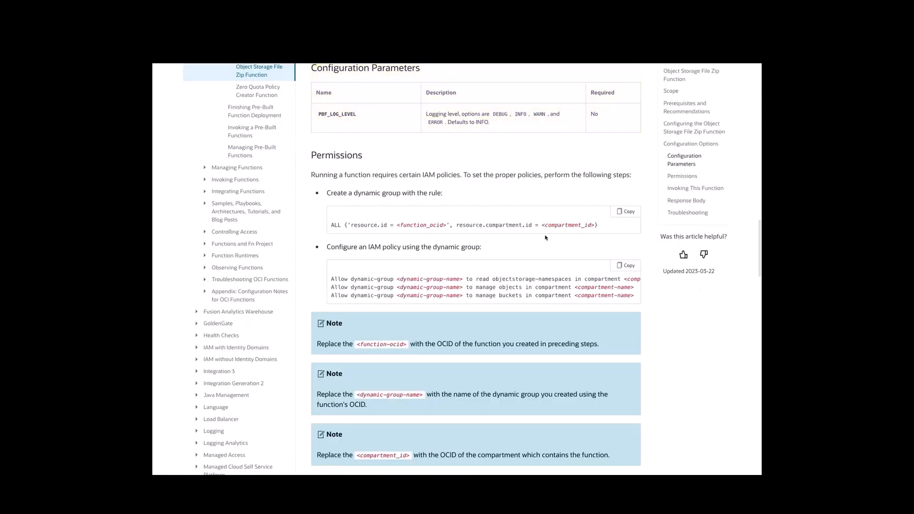
pyautogui.scroll(-15, 545, 237)
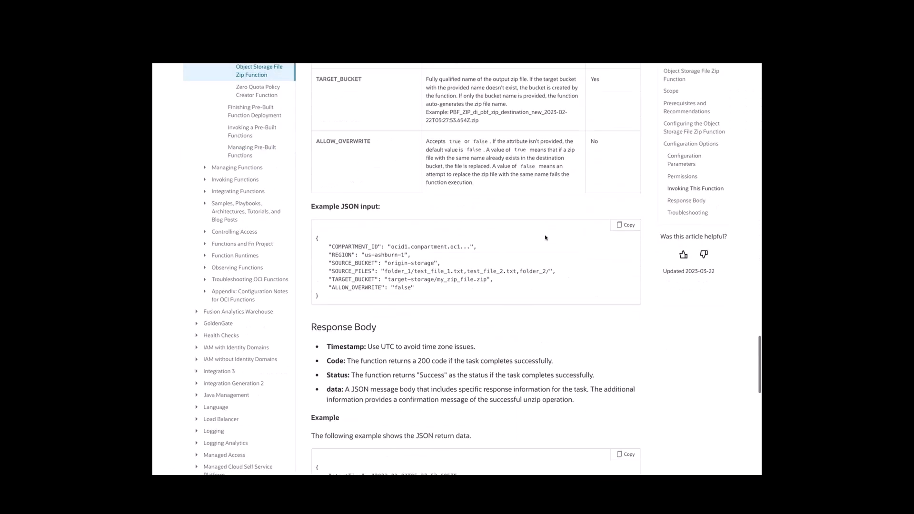
pyautogui.scroll(-5, 545, 238)
pyautogui.scroll(4, 357, 242)
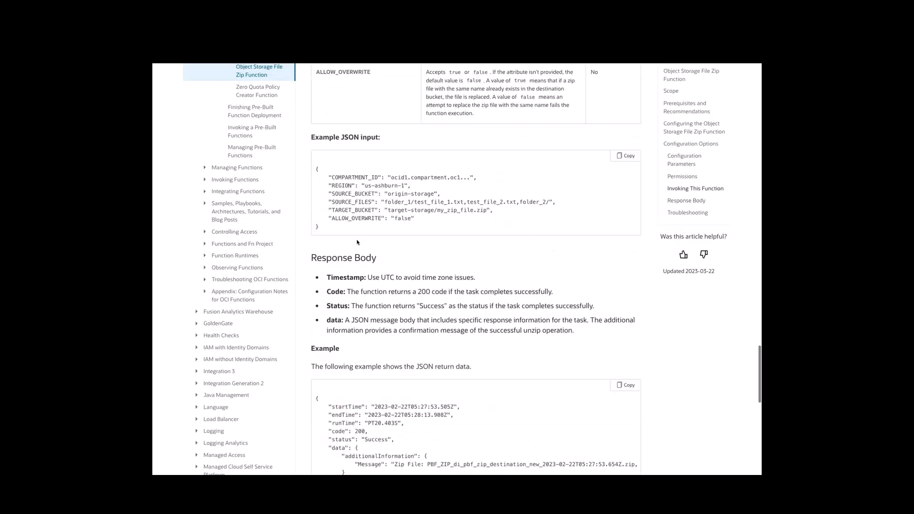
pyautogui.scroll(3, 358, 242)
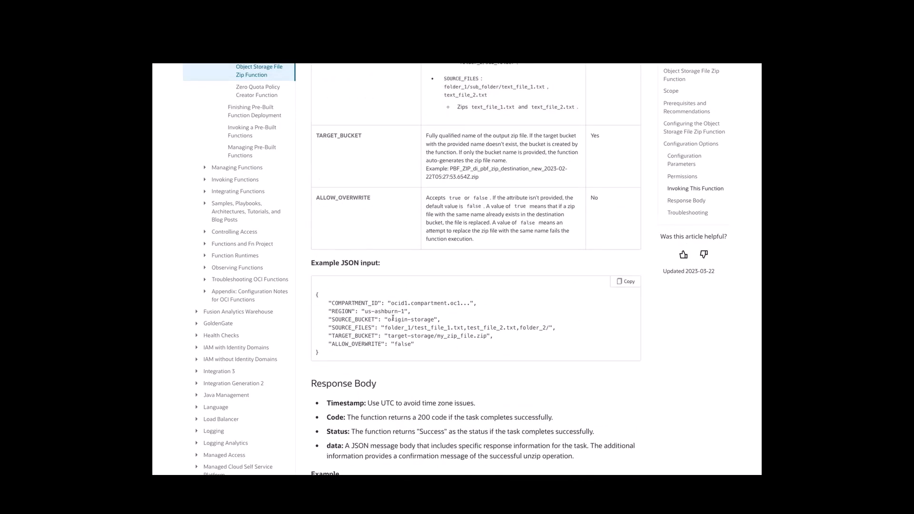
pyautogui.scroll(-4, 553, 363)
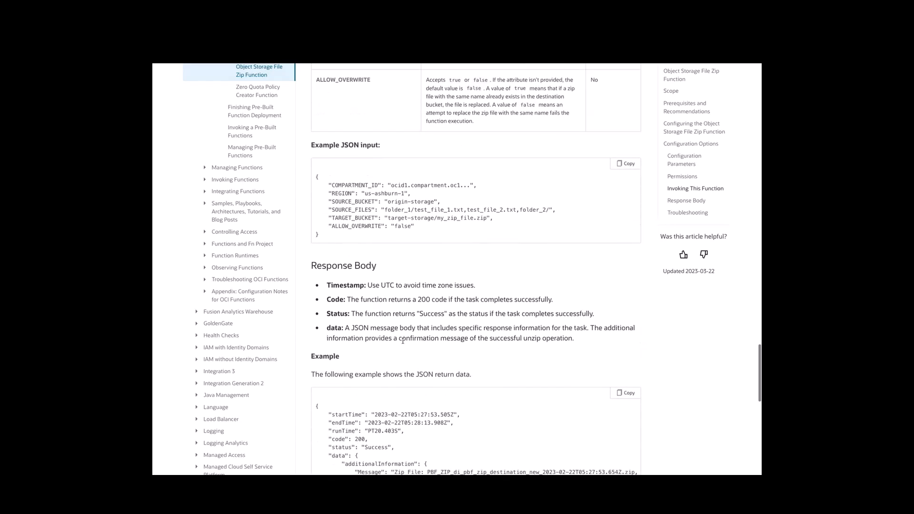
pyautogui.click(626, 328)
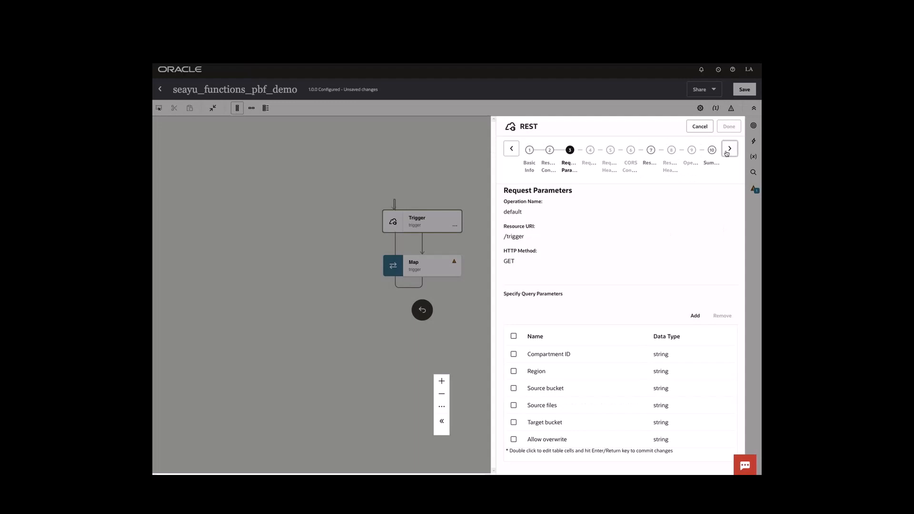
# Look at the trigger's response settings, then cancel the REST wizard without saving
pyautogui.click(727, 153)
pyautogui.scroll(-2, 687, 262)
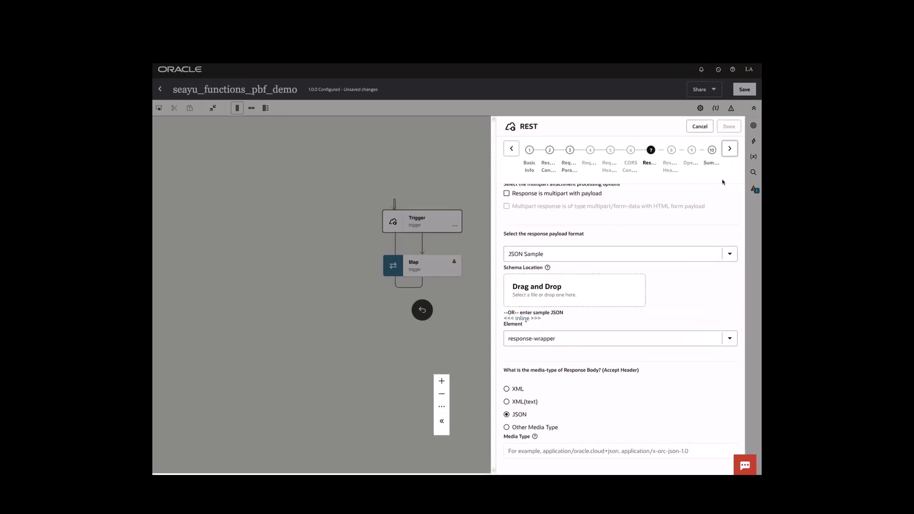
pyautogui.click(700, 127)
# Add an OCI Function step named invokeFunction after the trigger, with region us-phoenix-1 (PHX)
pyautogui.click(754, 140)
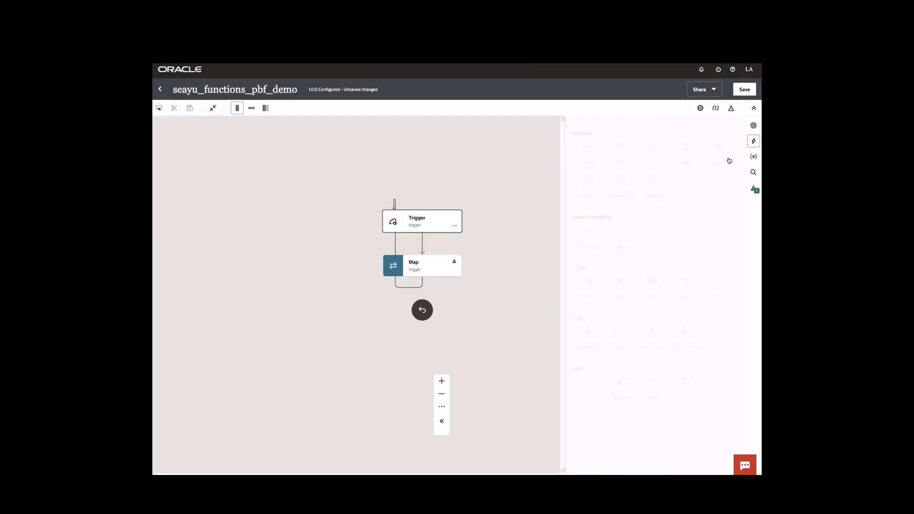
pyautogui.moveTo(654, 345); pyautogui.dragTo(421, 246)
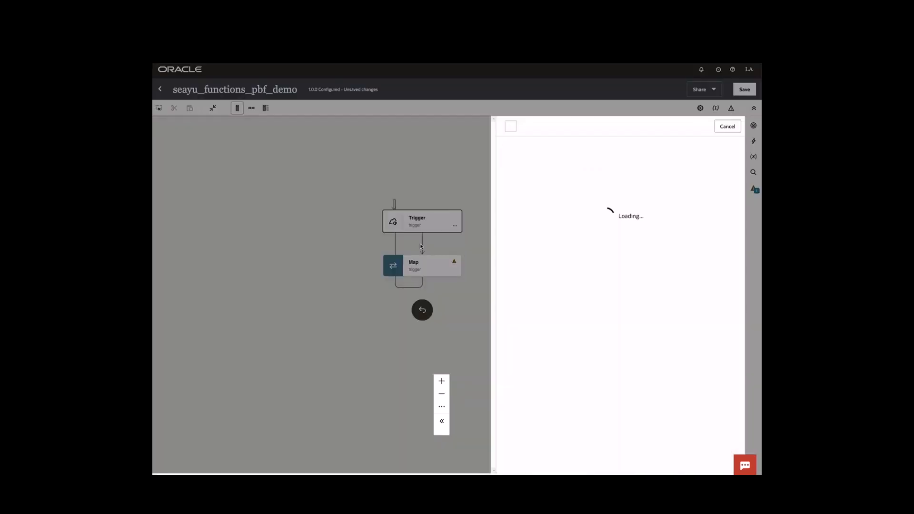
pyautogui.click(569, 215)
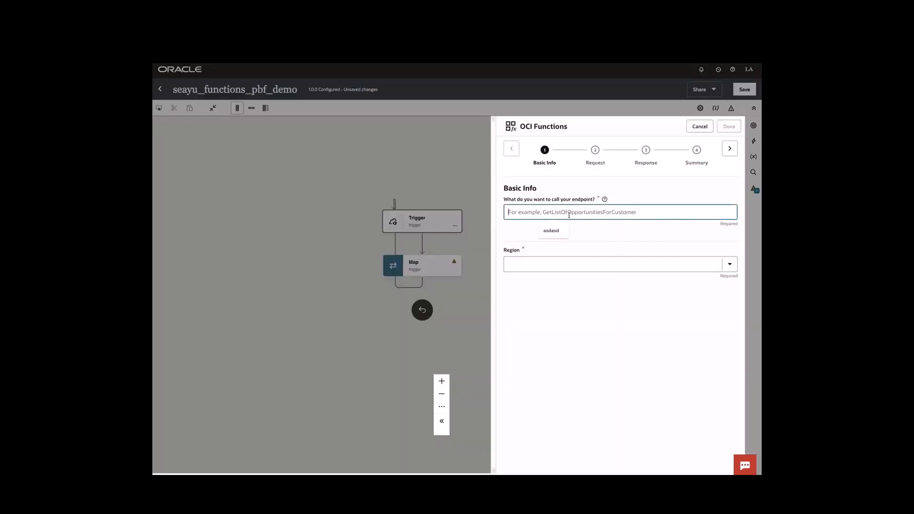
pyautogui.write('inveokeFunction')
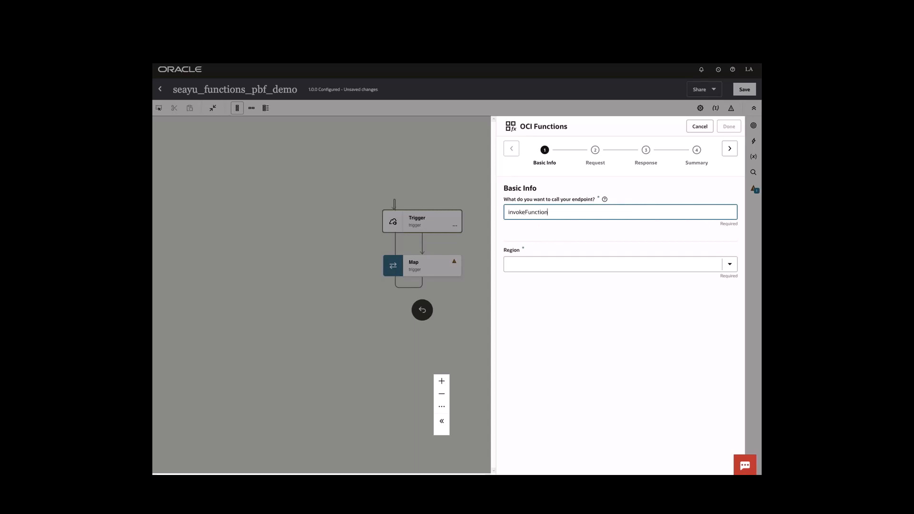
pyautogui.click(536, 264)
pyautogui.write('phoeni')
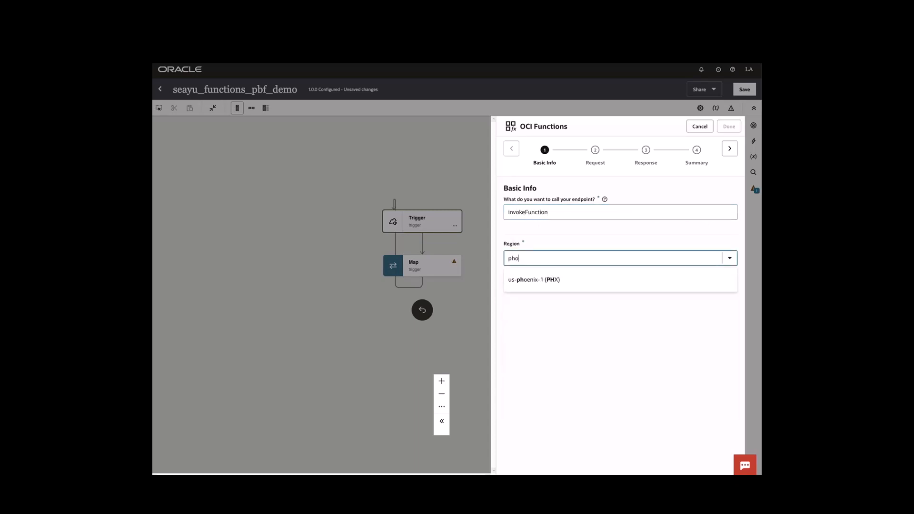
pyautogui.click(538, 281)
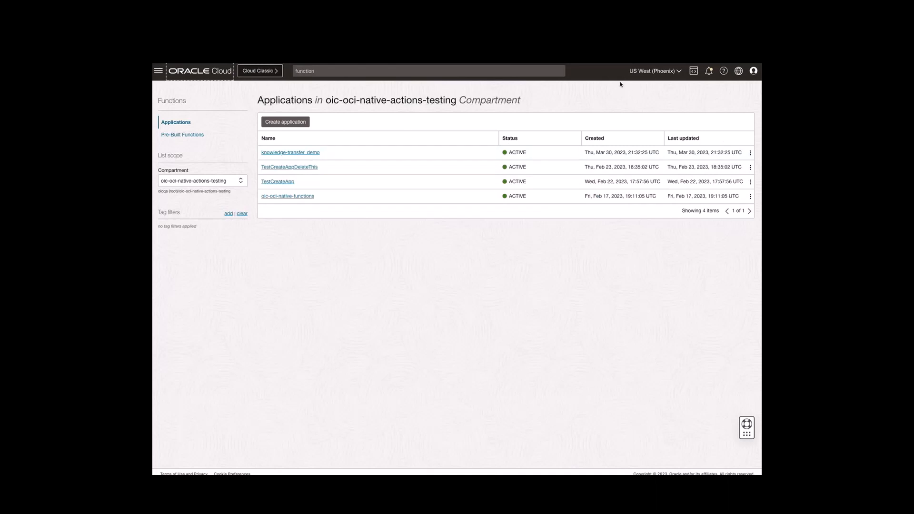
# Open the knowledge-transfer_demo application's details and select its compartment name
pyautogui.click(306, 153)
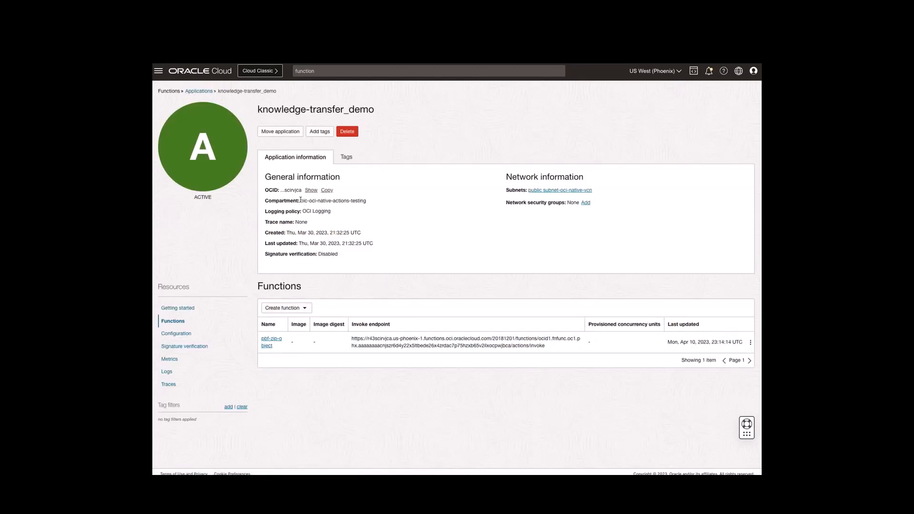
pyautogui.moveTo(300, 201); pyautogui.dragTo(375, 201)
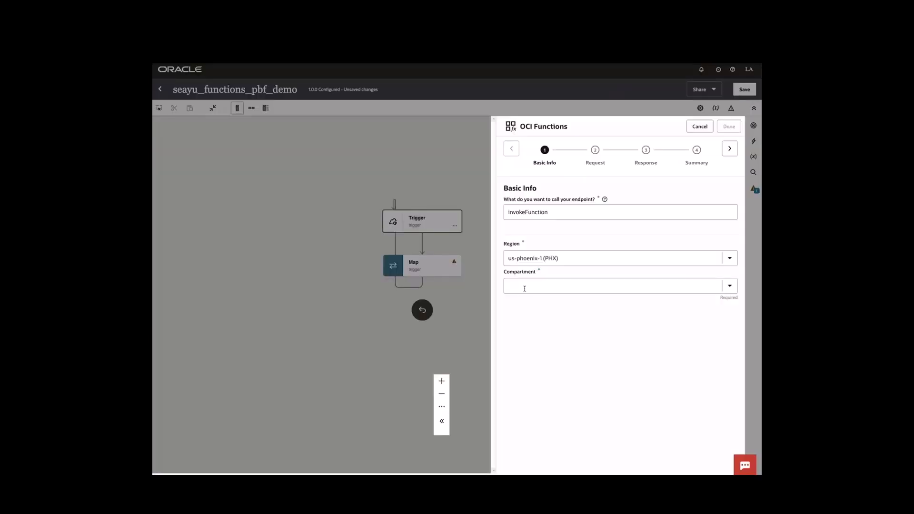
# Choose compartment oic-oci-native-actions-testing, application knowledge-transfer_demo and function pbf-zip-object, then continue
pyautogui.click(524, 289)
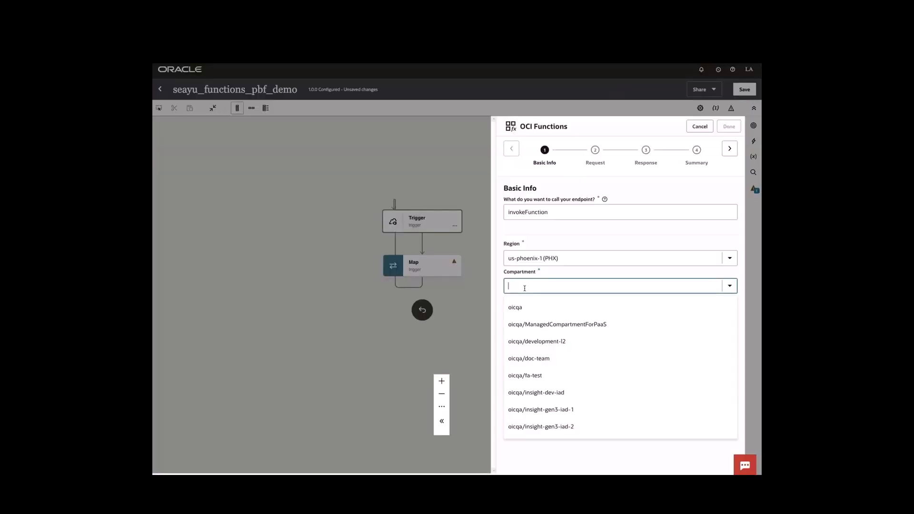
pyautogui.write('native')
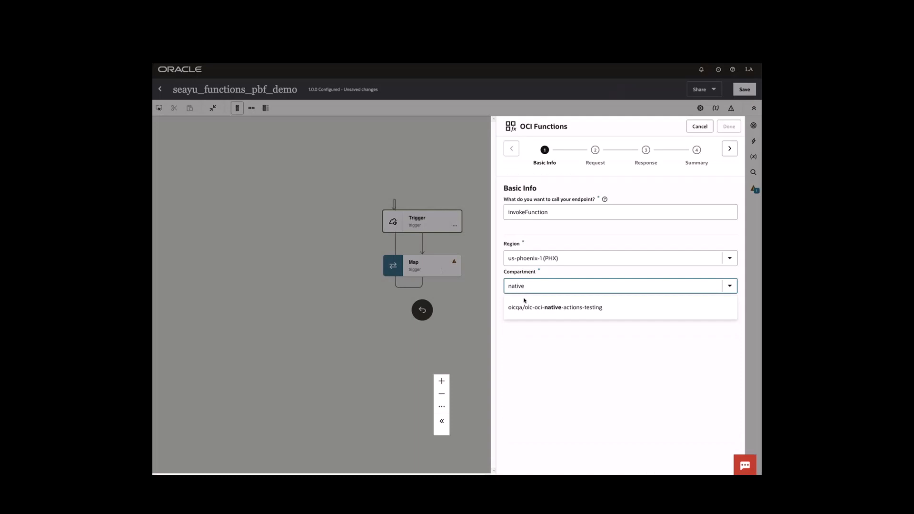
pyautogui.click(526, 307)
pyautogui.click(527, 309)
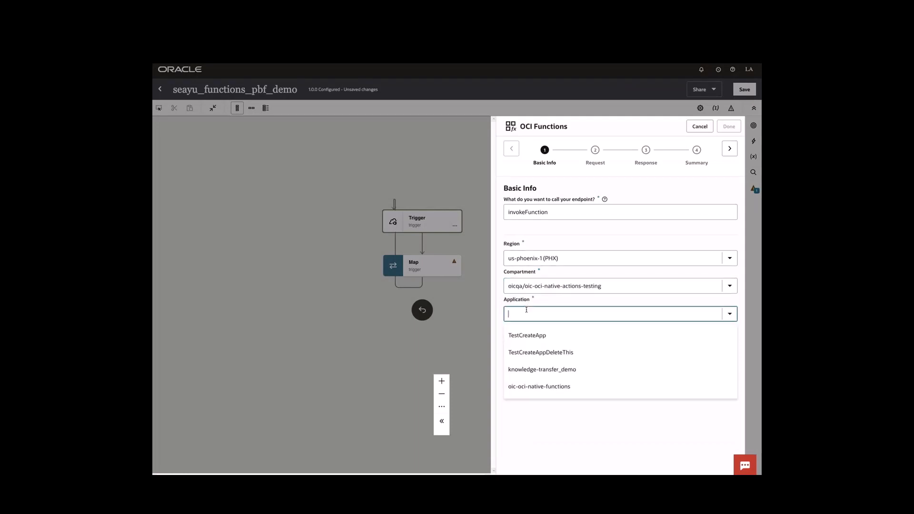
pyautogui.click(529, 370)
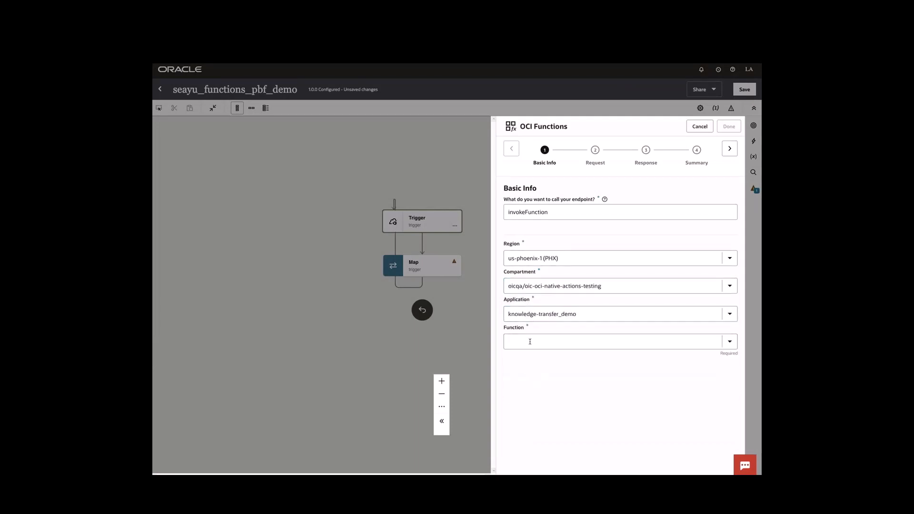
pyautogui.click(530, 341)
pyautogui.click(528, 362)
pyautogui.click(726, 152)
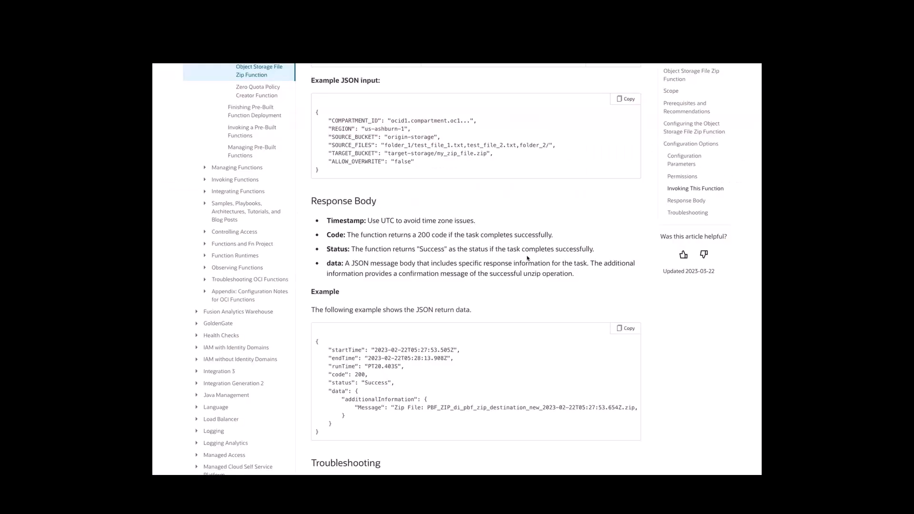
# Copy the Example JSON input from the function documentation
pyautogui.scroll(-1, 528, 258)
pyautogui.scroll(1, 585, 140)
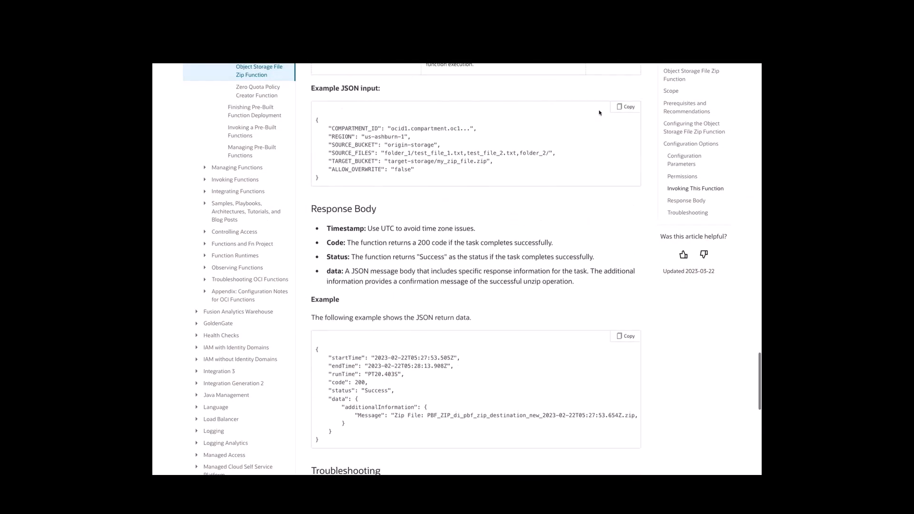
pyautogui.click(629, 107)
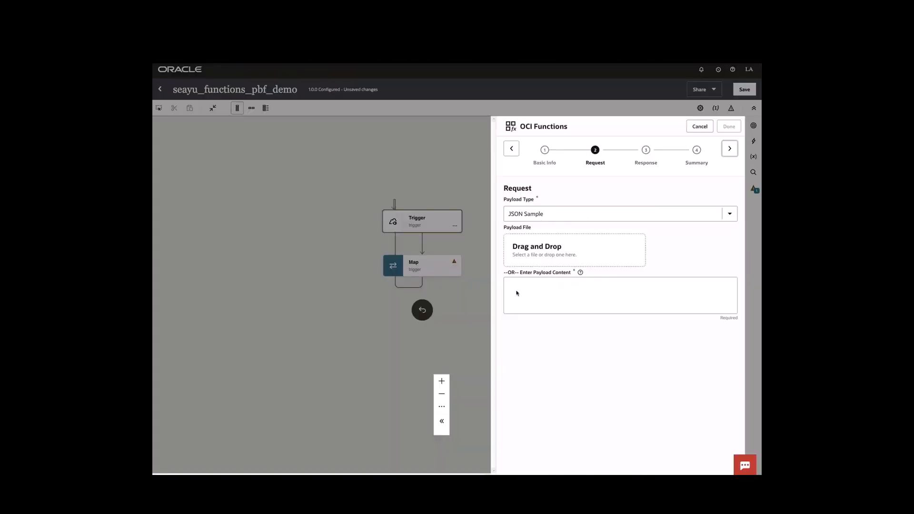
# Paste the example JSON as the invokeFunction request payload sample
pyautogui.click(516, 292)
pyautogui.hotkey('ctrl', 'v')
pyautogui.click(727, 154)
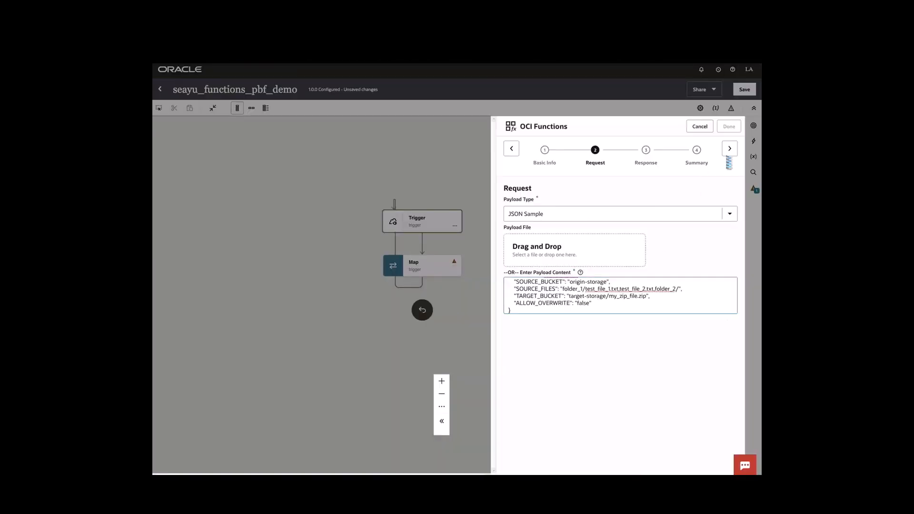
pyautogui.click(729, 149)
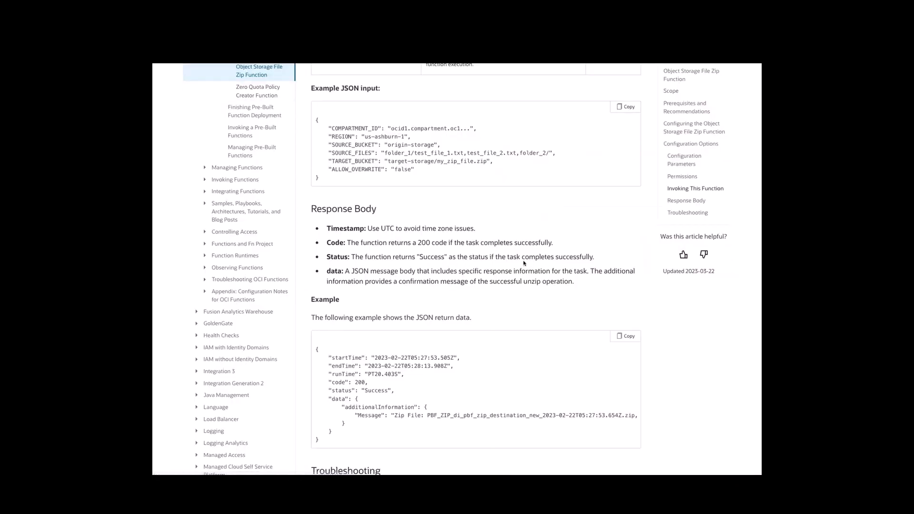
# Paste the example return JSON as the response payload sample and finish the endpoint
pyautogui.click(623, 338)
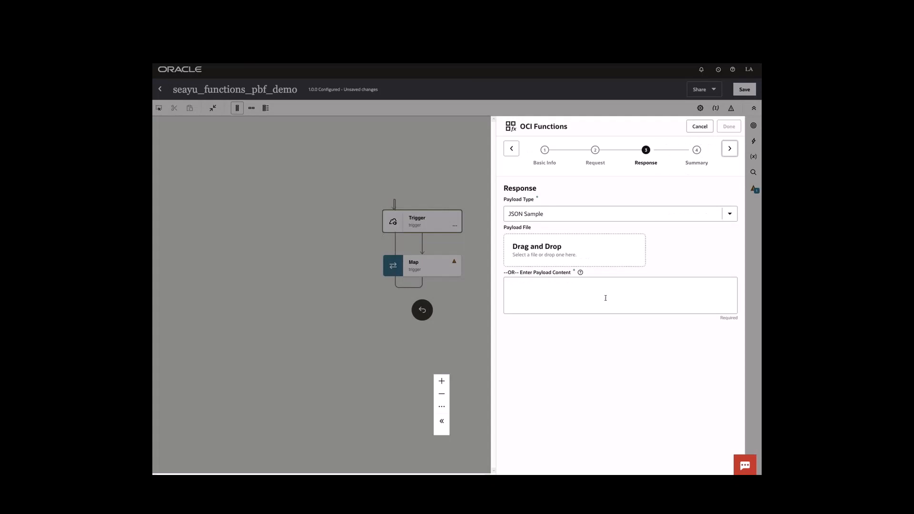
pyautogui.click(605, 298)
pyautogui.hotkey('ctrl', 'v')
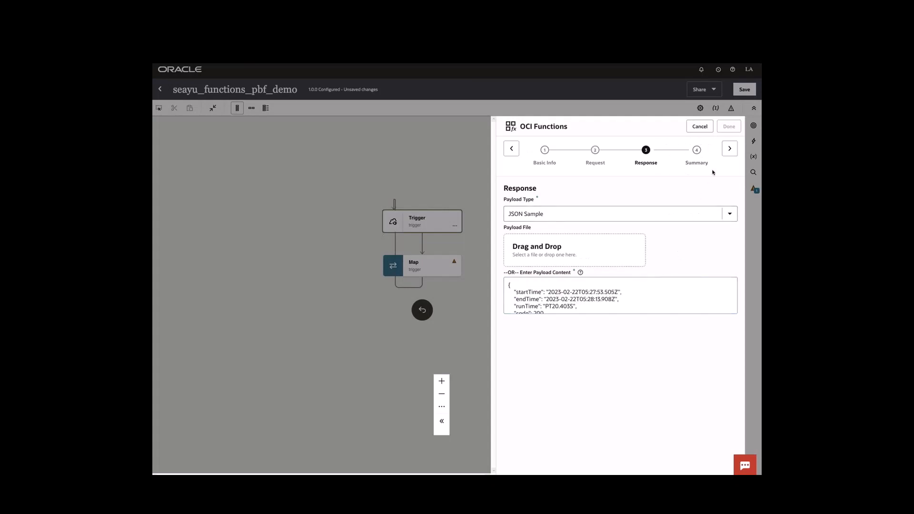
pyautogui.click(728, 149)
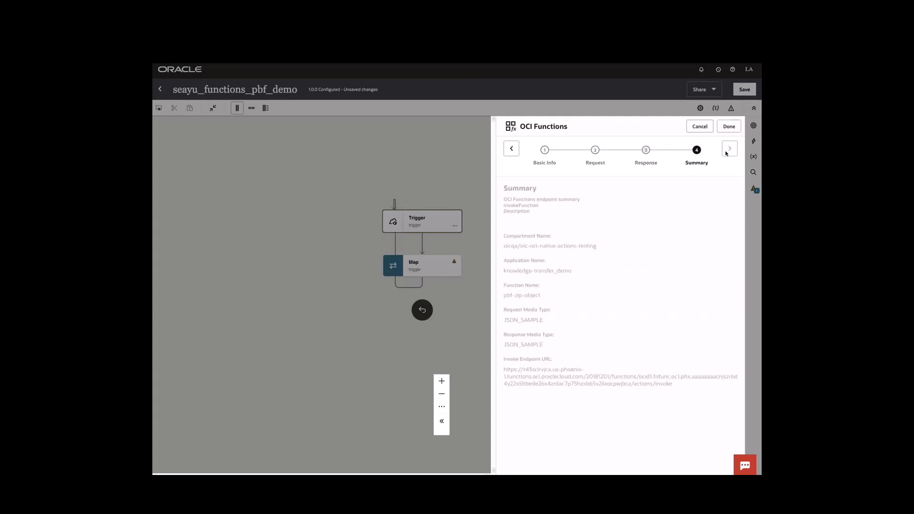
pyautogui.click(729, 126)
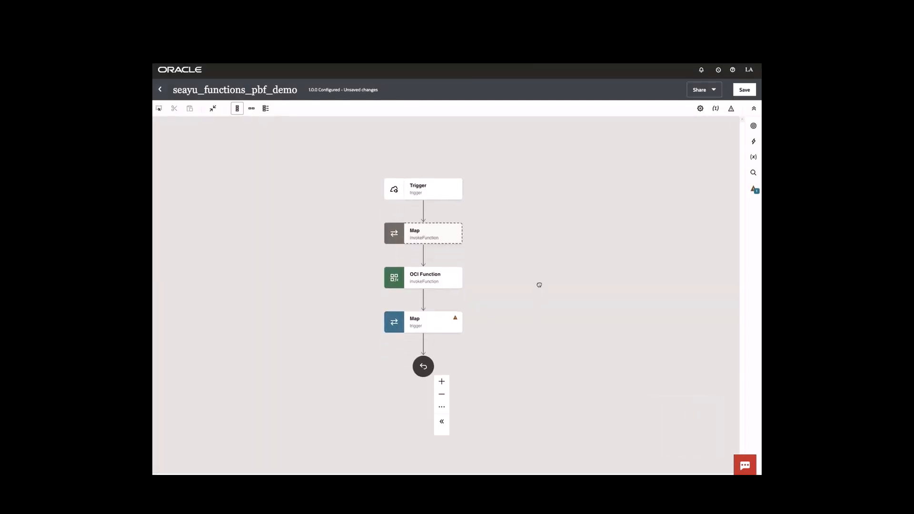
# Map Compartment ID, Region, Source Bucket, Source Files, Target Bucket and Allow Overwrite to invokeFunction's request
pyautogui.click(426, 243)
pyautogui.doubleClick(426, 244)
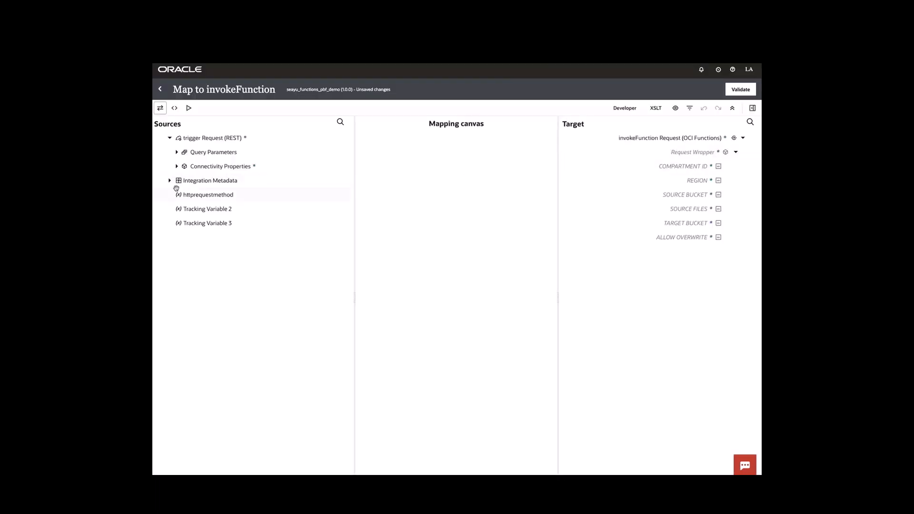
pyautogui.click(176, 152)
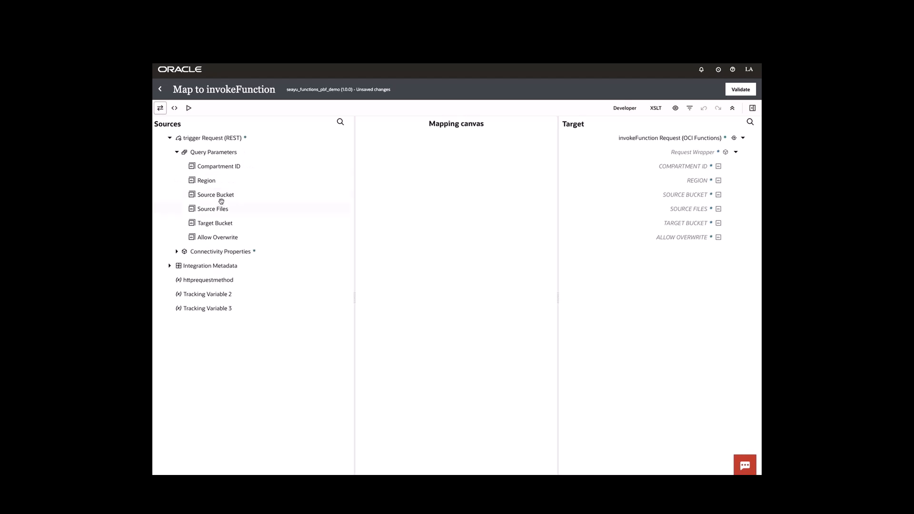
pyautogui.moveTo(219, 166); pyautogui.dragTo(650, 167)
pyautogui.moveTo(255, 183); pyautogui.dragTo(643, 181)
pyautogui.moveTo(229, 195); pyautogui.dragTo(650, 198)
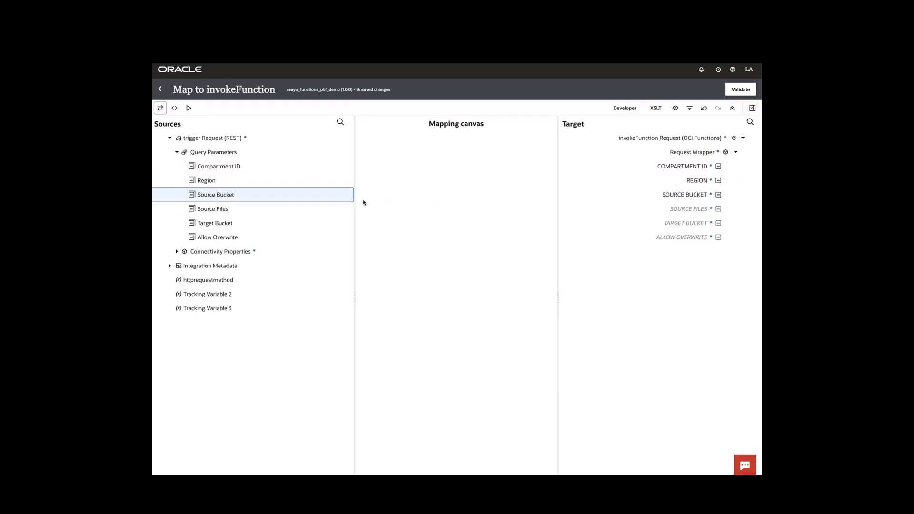
pyautogui.moveTo(286, 208); pyautogui.dragTo(700, 210)
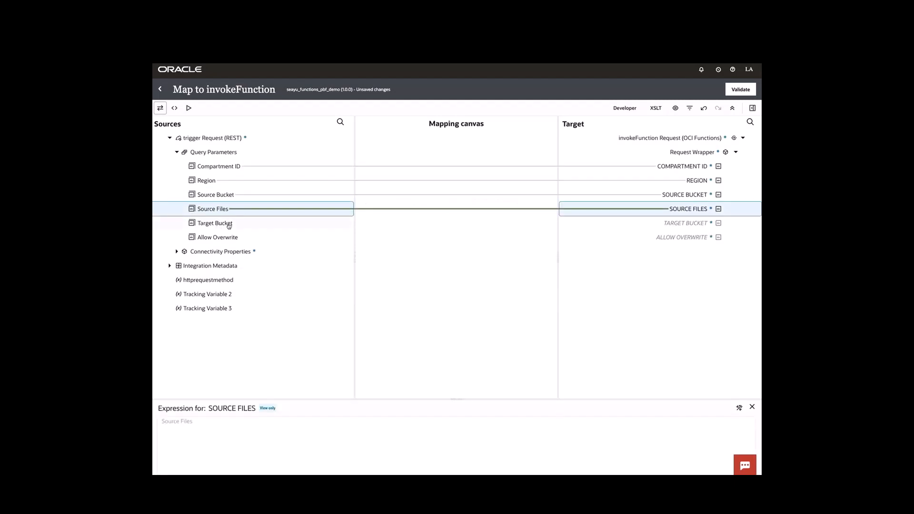
pyautogui.moveTo(227, 224); pyautogui.dragTo(627, 224)
pyautogui.moveTo(250, 237); pyautogui.dragTo(646, 237)
# Validate the invokeFunction mapping and open the Map to trigger
pyautogui.click(189, 108)
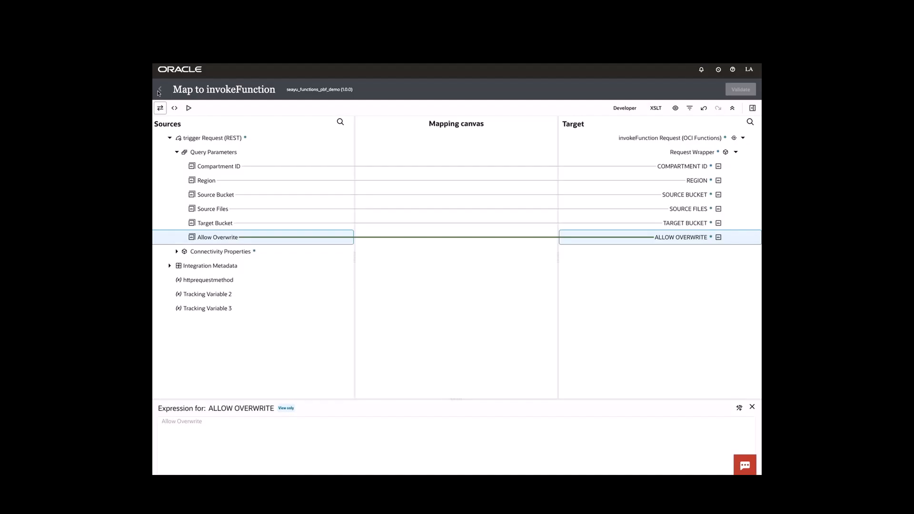
pyautogui.click(160, 89)
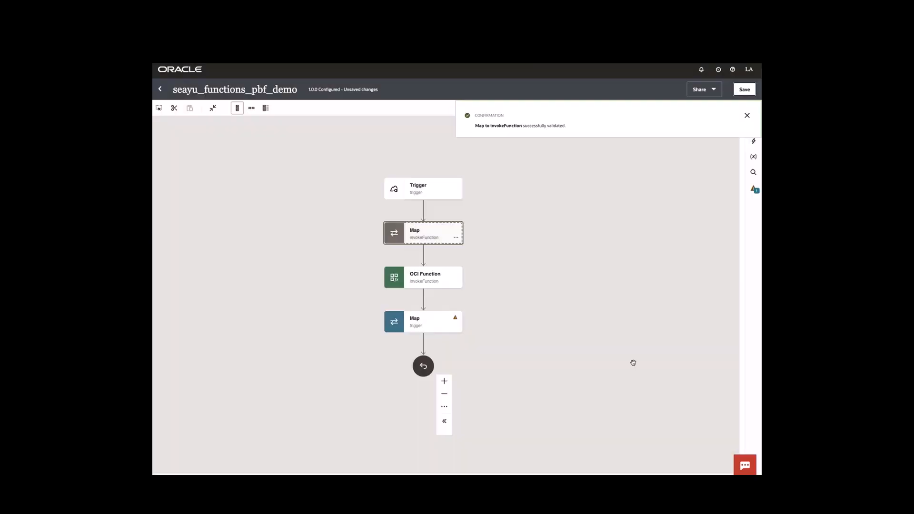
pyautogui.doubleClick(425, 322)
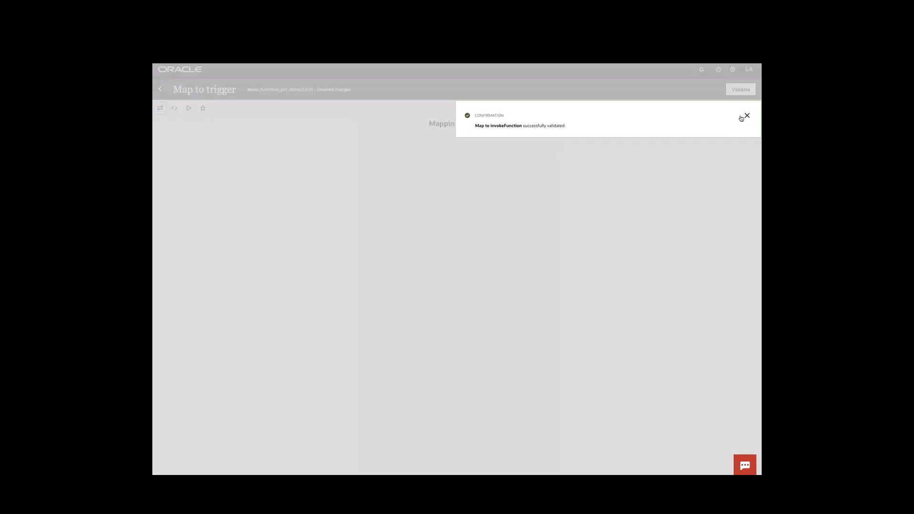
# Expand the source and target trees and delete the Start Time, End Time and Run Time mappings
pyautogui.click(741, 117)
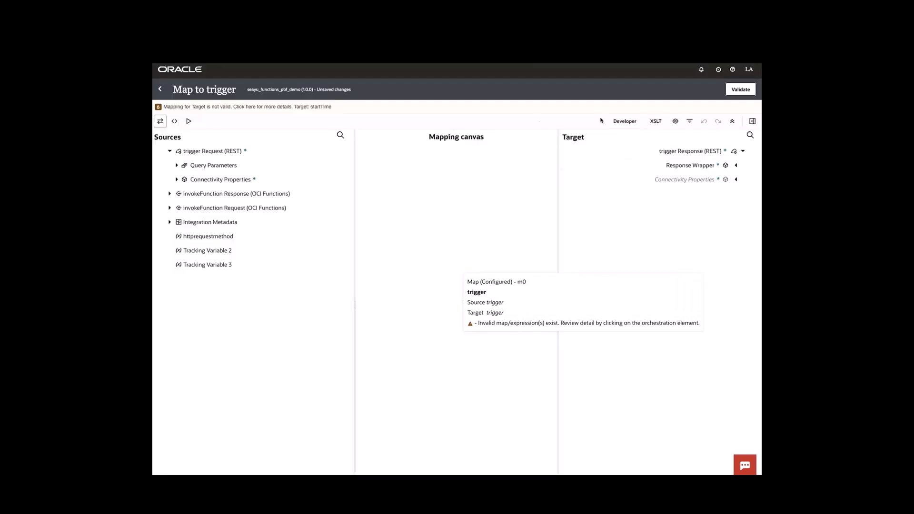
pyautogui.click(736, 166)
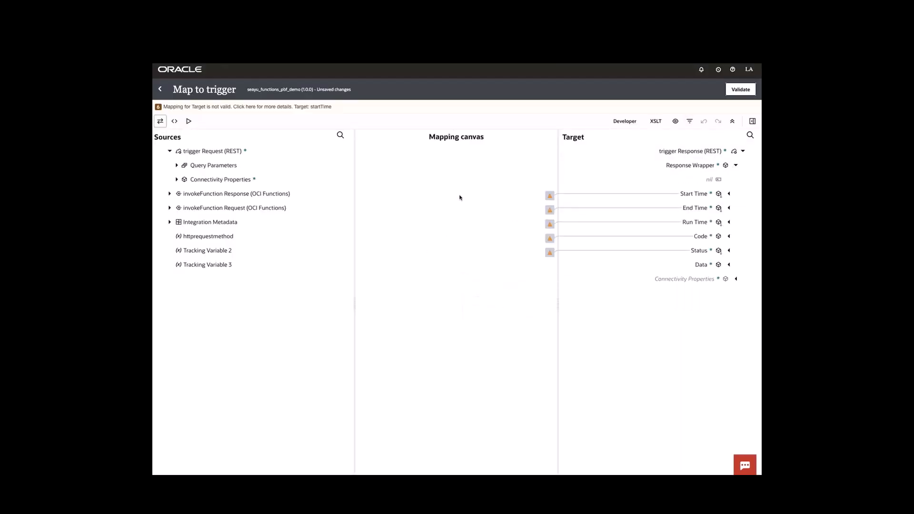
pyautogui.click(170, 195)
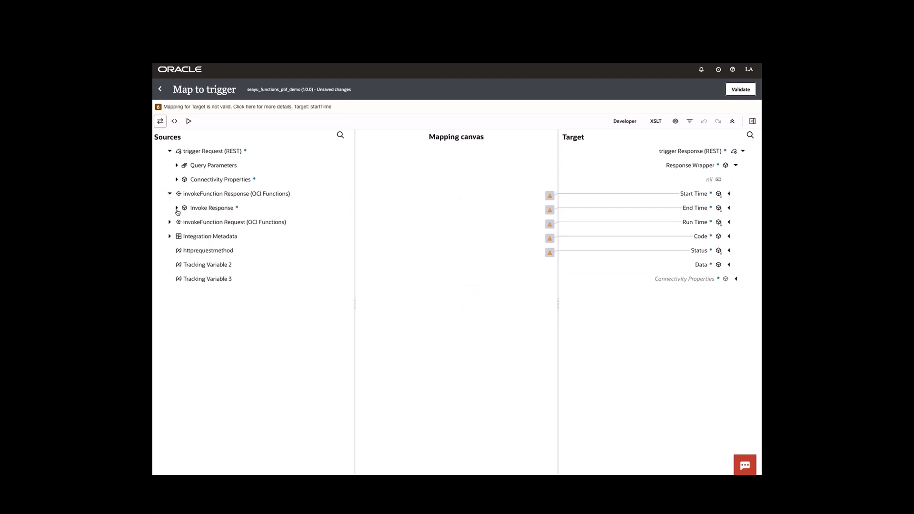
pyautogui.click(177, 208)
pyautogui.click(184, 222)
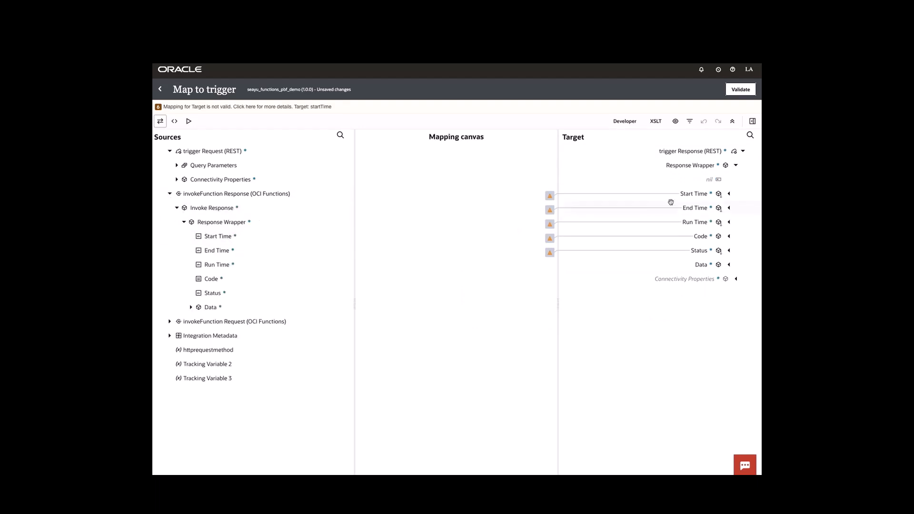
pyautogui.rightClick(700, 196)
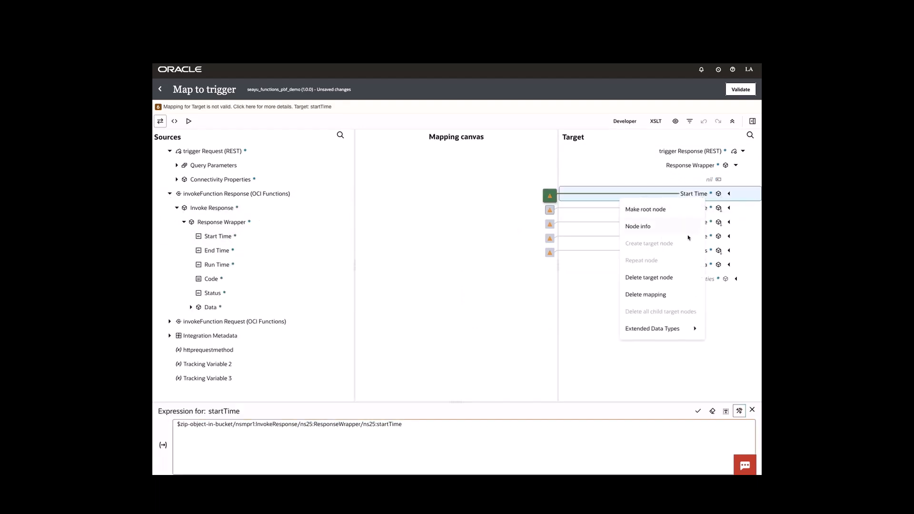
pyautogui.click(636, 282)
pyautogui.rightClick(700, 208)
pyautogui.click(664, 286)
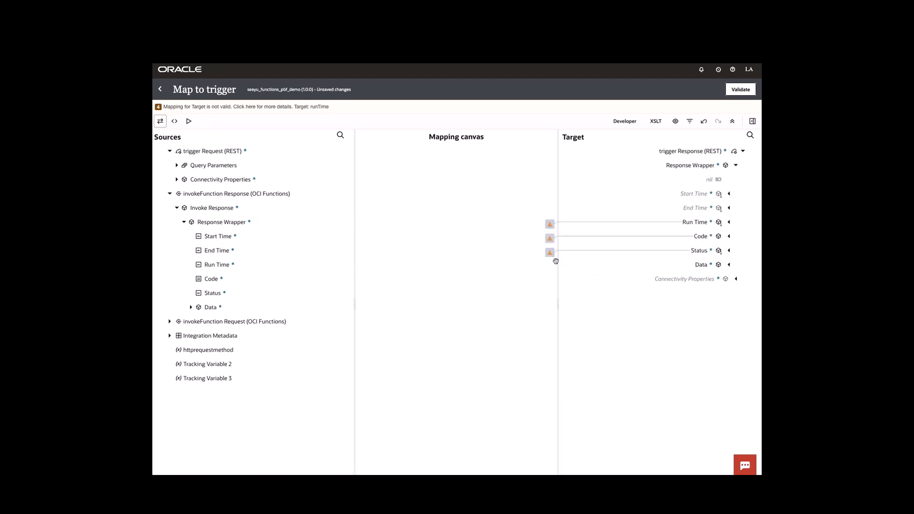
pyautogui.rightClick(701, 222)
pyautogui.click(666, 295)
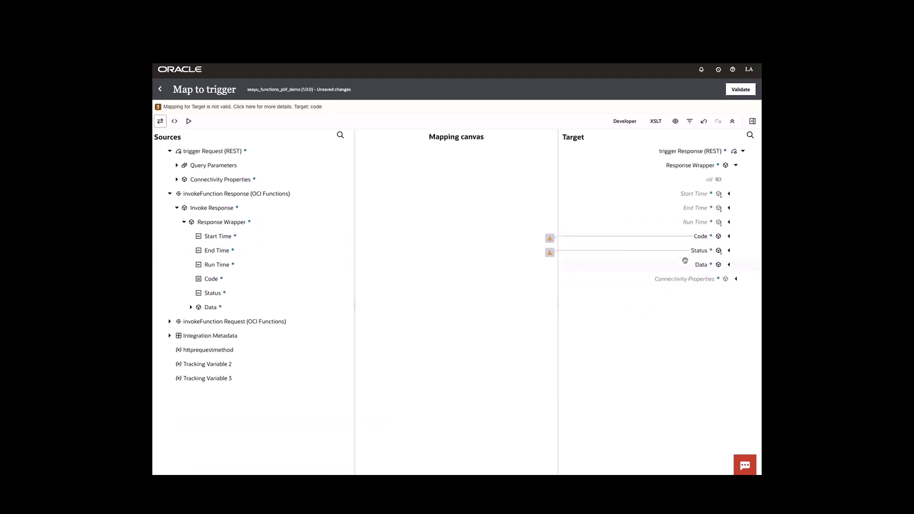
# Delete the Status, Code and Data > Additional Information > Message mappings
pyautogui.rightClick(694, 249)
pyautogui.click(670, 317)
pyautogui.rightClick(706, 235)
pyautogui.click(676, 315)
pyautogui.click(728, 268)
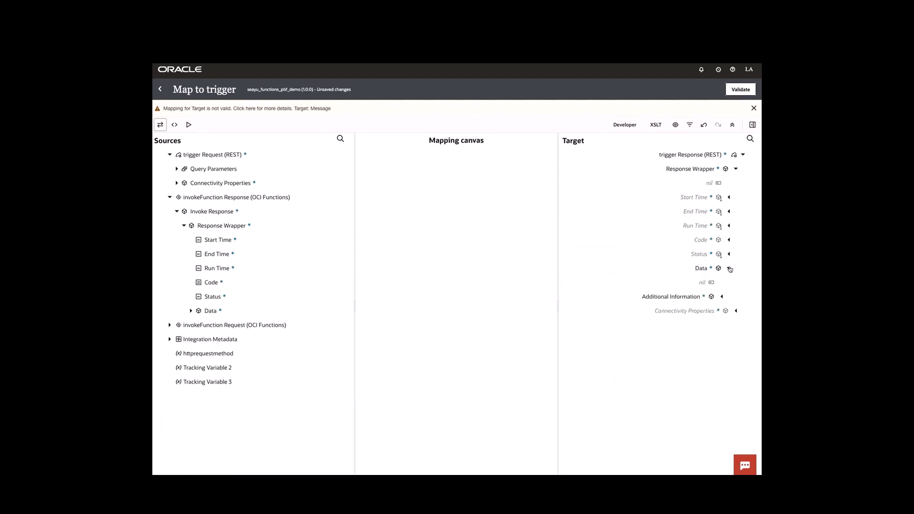
pyautogui.click(722, 296)
pyautogui.rightClick(698, 324)
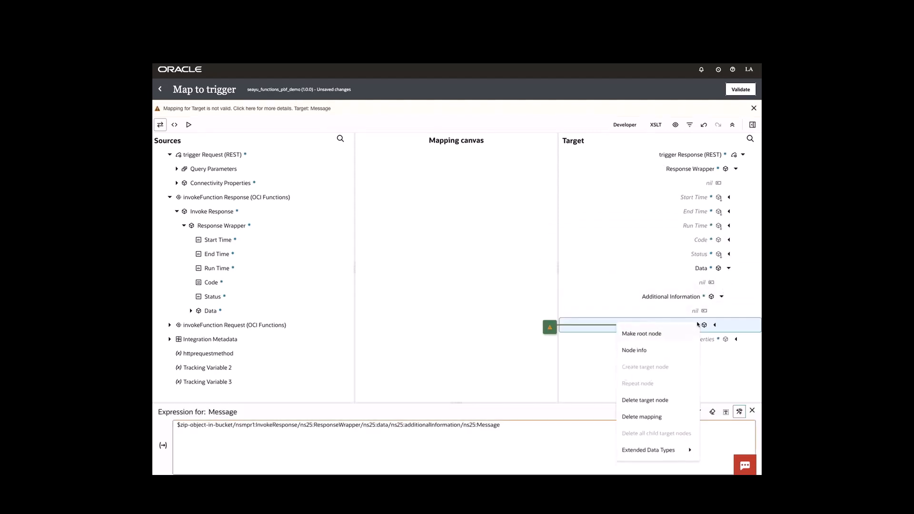
pyautogui.click(651, 404)
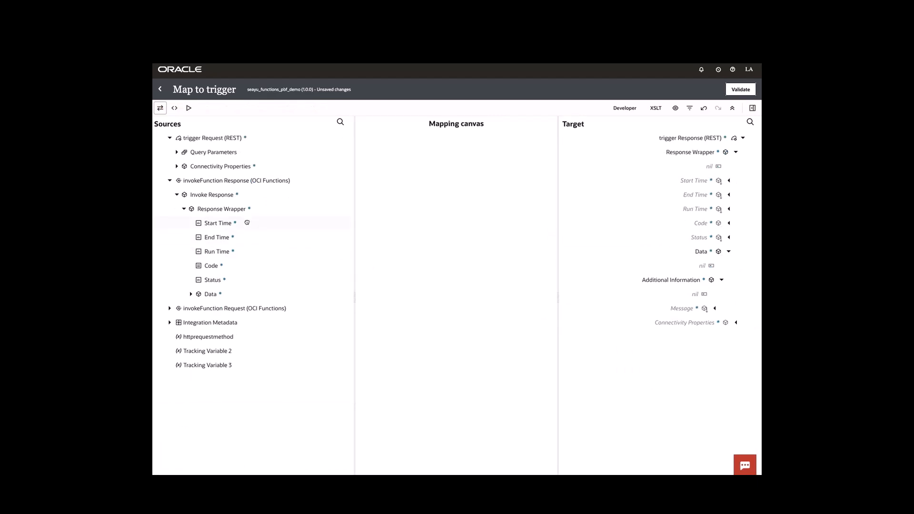
# Map invokeFunction's Start Time, End Time, Run Time, Code and Message to the trigger response, then validate
pyautogui.moveTo(245, 223); pyautogui.dragTo(664, 186)
pyautogui.moveTo(260, 241); pyautogui.dragTo(673, 210)
pyautogui.moveTo(305, 267); pyautogui.dragTo(666, 223)
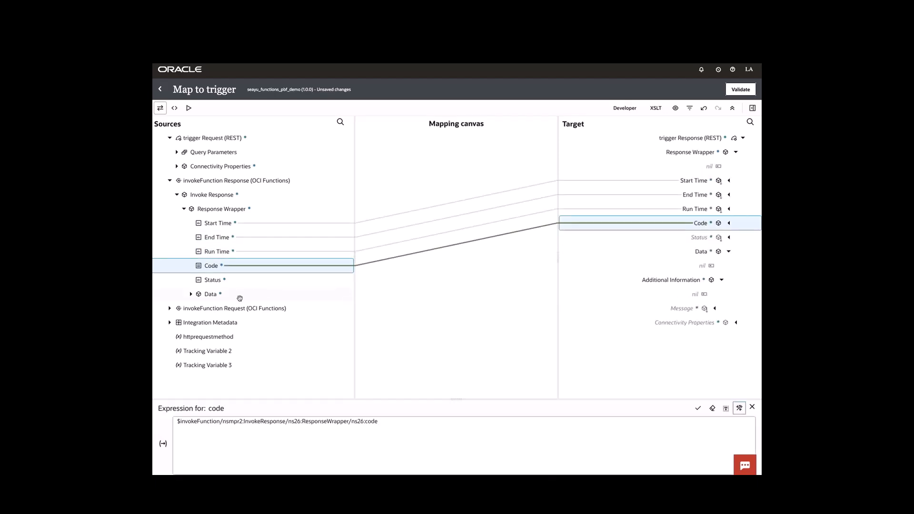
pyautogui.moveTo(213, 280); pyautogui.dragTo(681, 242)
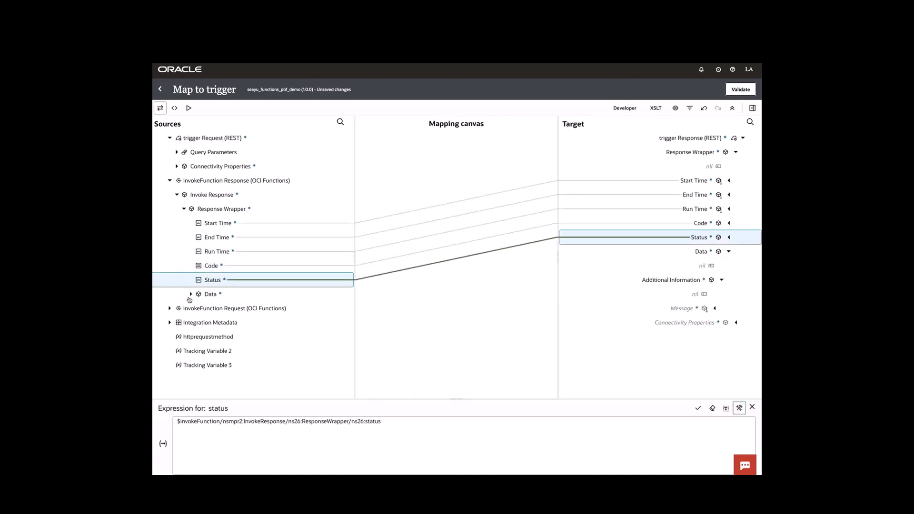
pyautogui.click(191, 293)
pyautogui.click(198, 308)
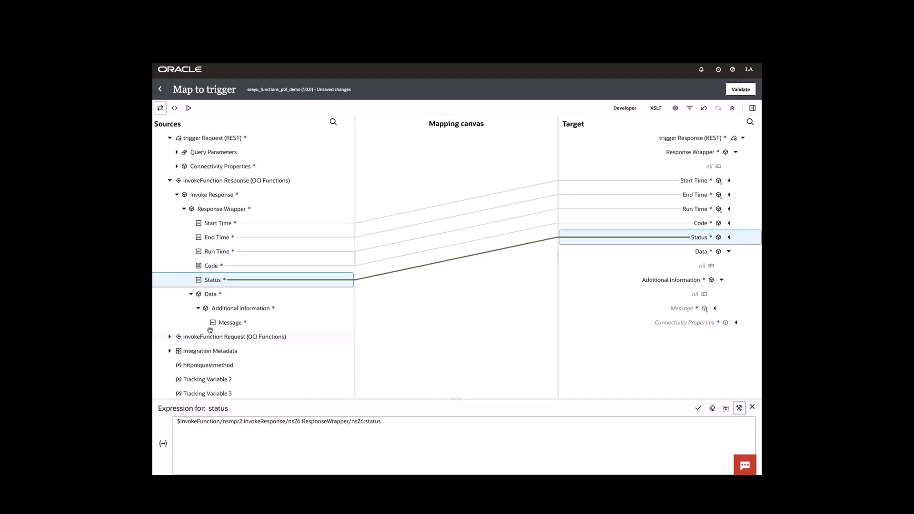
pyautogui.moveTo(218, 323); pyautogui.dragTo(666, 308)
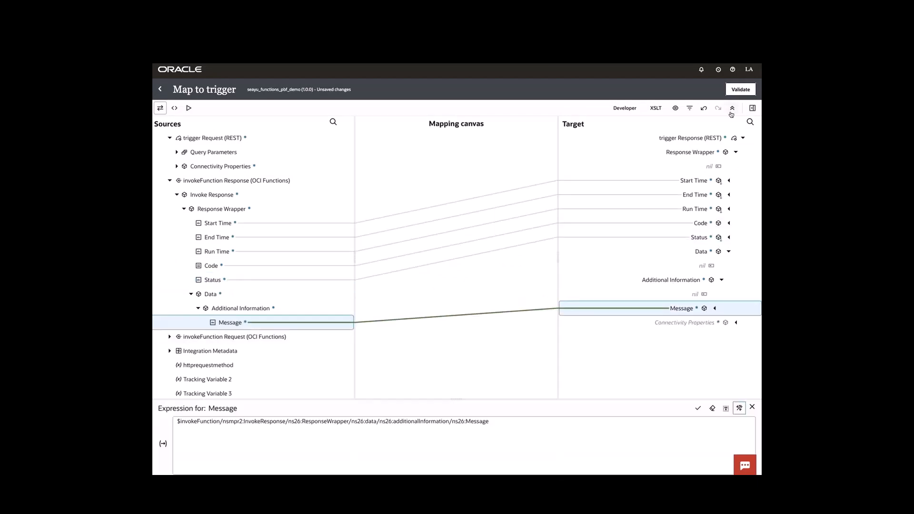
pyautogui.click(741, 90)
pyautogui.click(162, 90)
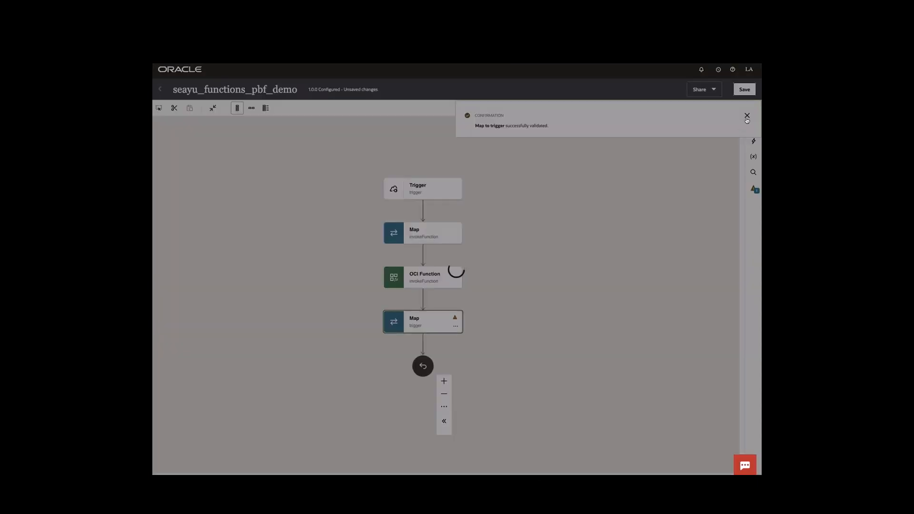
# Save seayu_functions_pbf_demo and return to the Integrations list
pyautogui.click(746, 117)
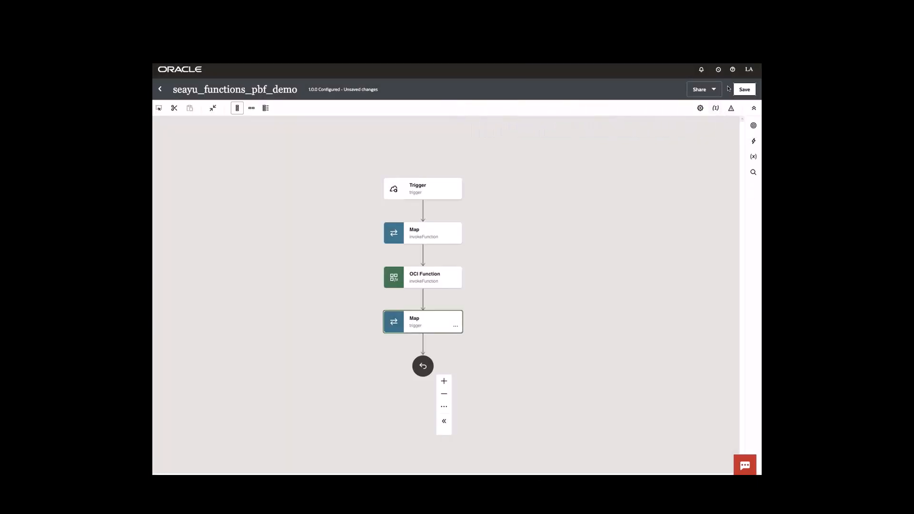
pyautogui.click(743, 90)
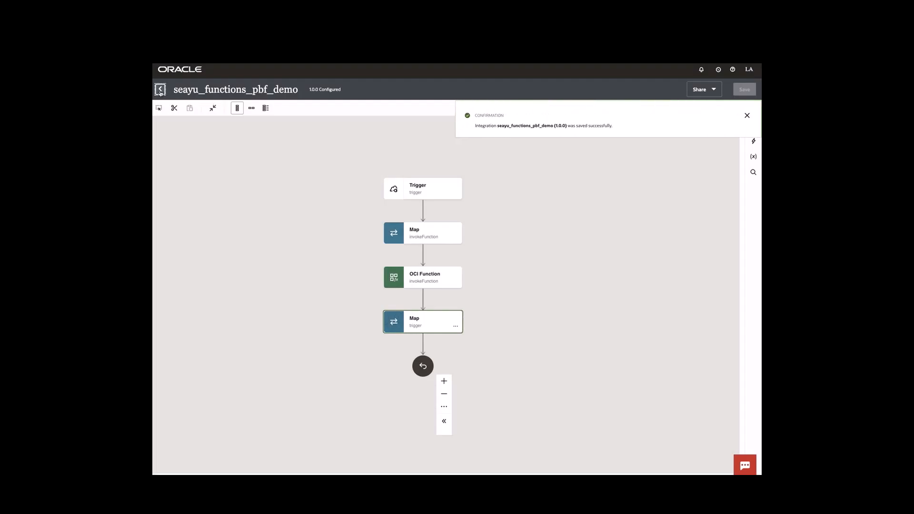
pyautogui.click(160, 90)
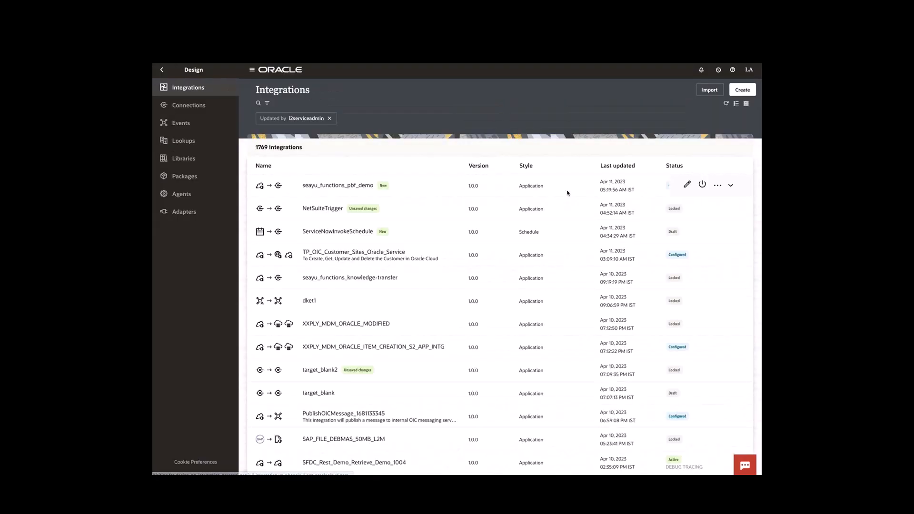
# Activate seayu_functions_pbf_demo, refresh until it shows Active, and open its test run page
pyautogui.click(704, 185)
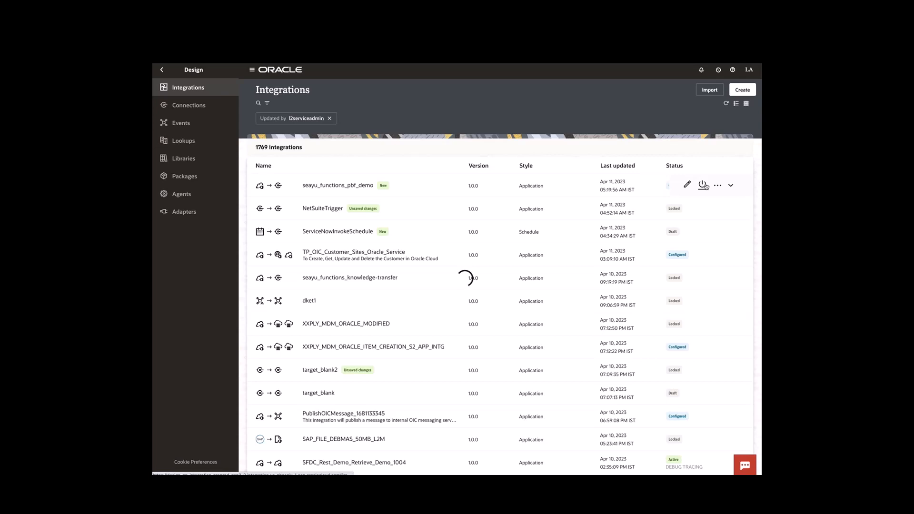
pyautogui.click(724, 464)
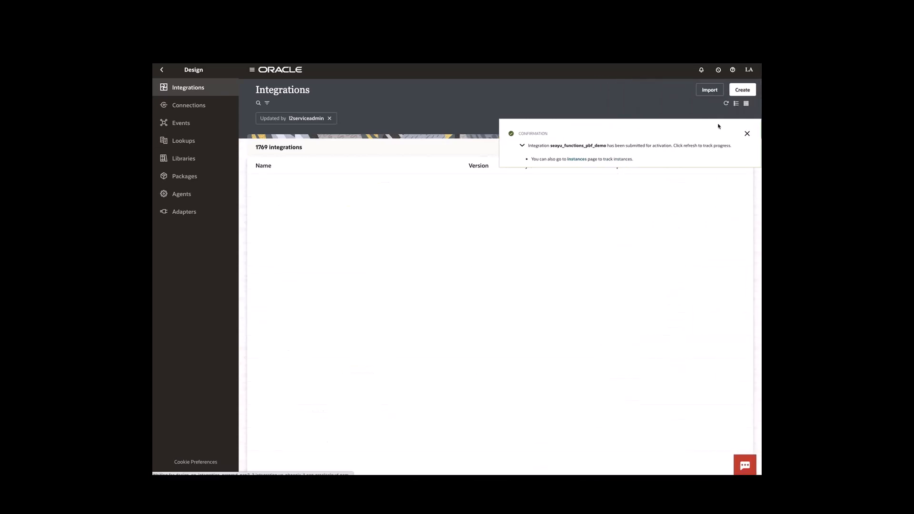
pyautogui.click(747, 136)
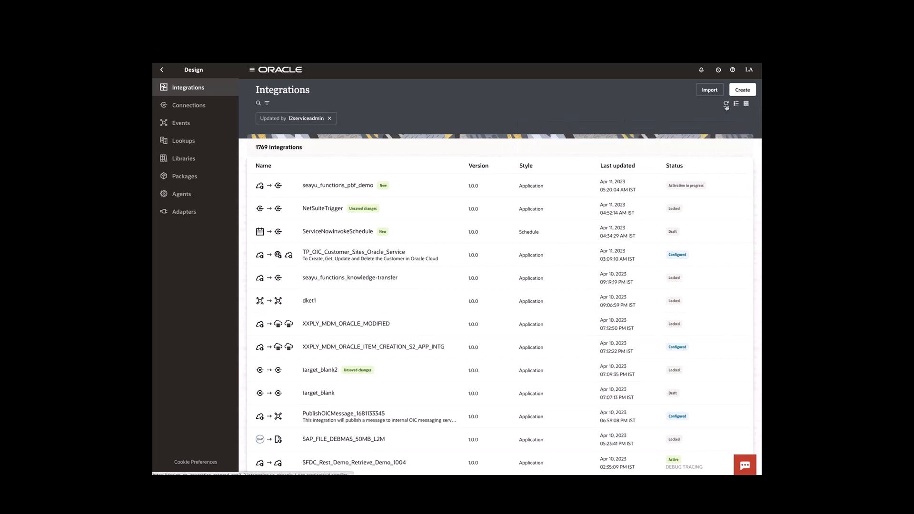
pyautogui.click(726, 106)
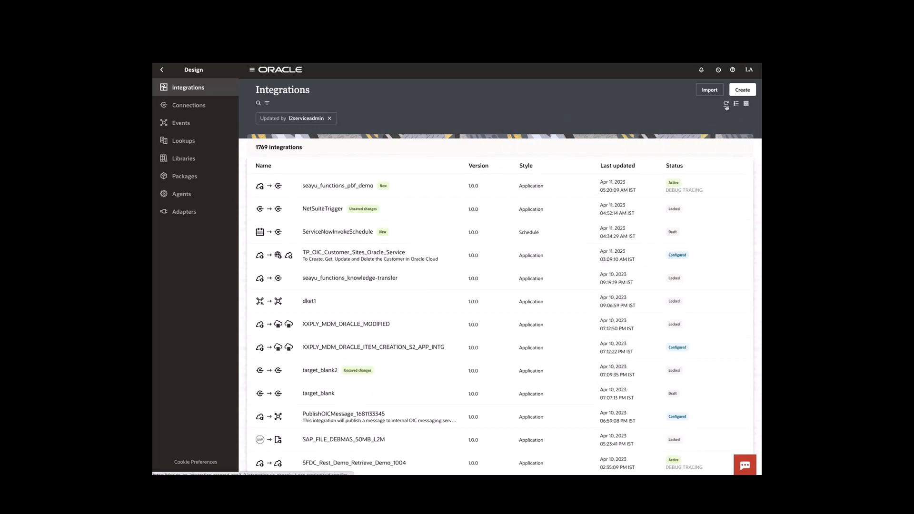
pyautogui.click(717, 186)
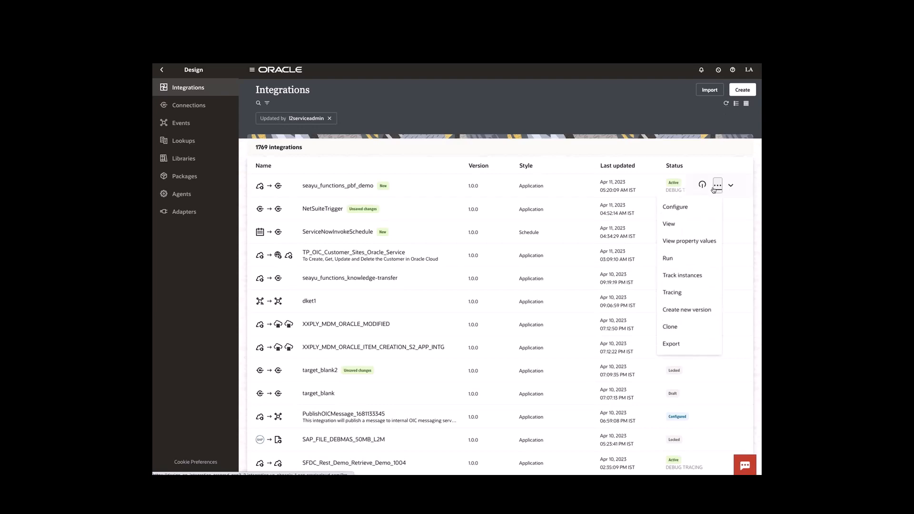
pyautogui.click(672, 256)
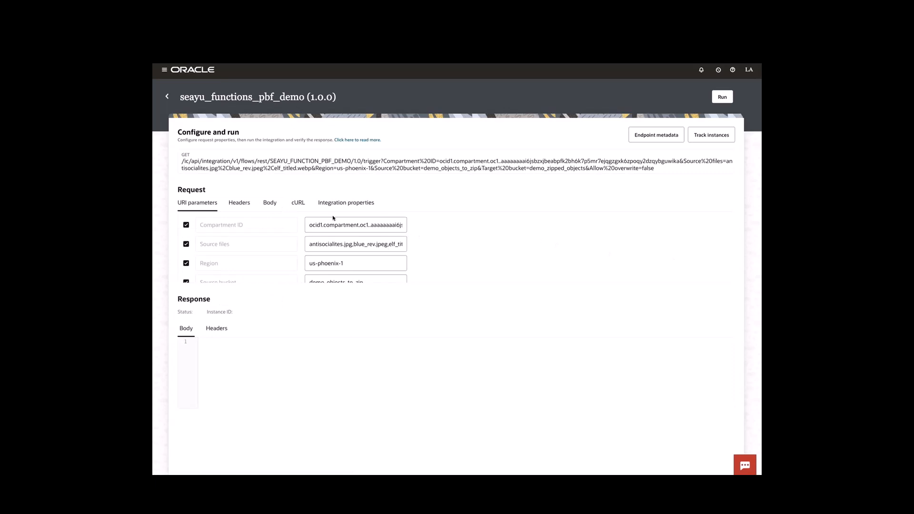
# Put the cursor in the Source files parameter field on the Configure and run page
pyautogui.click(387, 245)
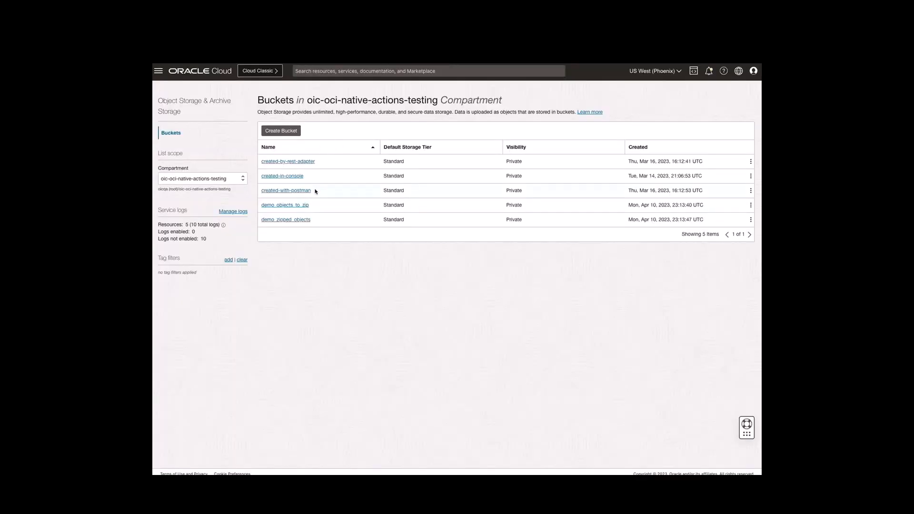
# View the demo_objects_to_zip bucket's three files, then place the cursor after blue_rev.jpeg in Source files
pyautogui.click(292, 205)
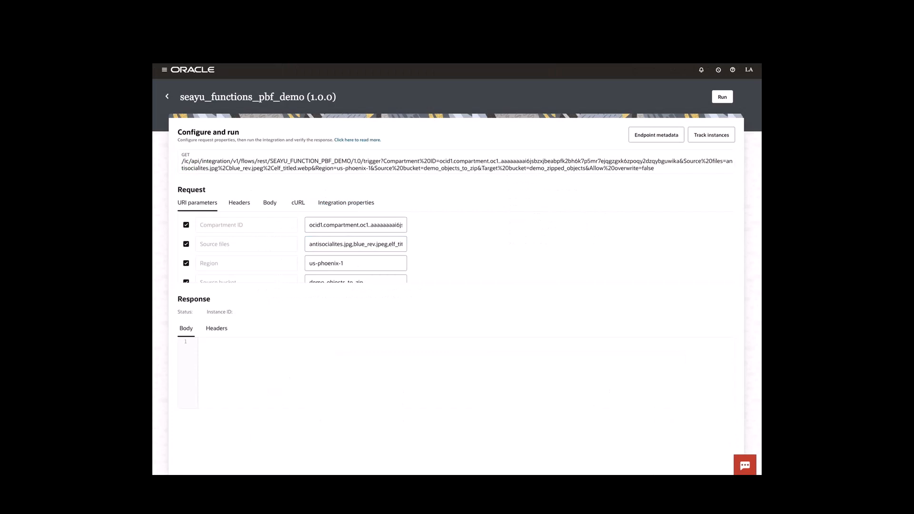
pyautogui.click(387, 244)
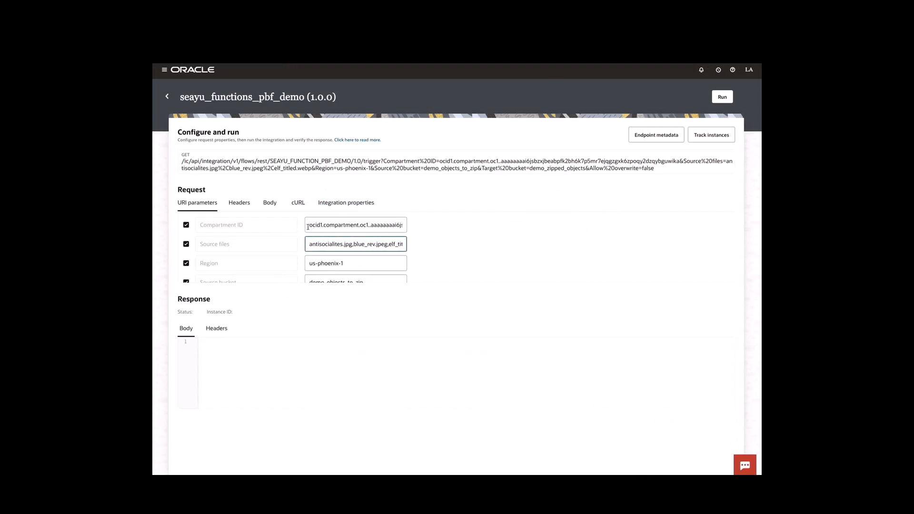
# Add the missing comma before self_titled.webp in Source files and run the test
pyautogui.write(',s')
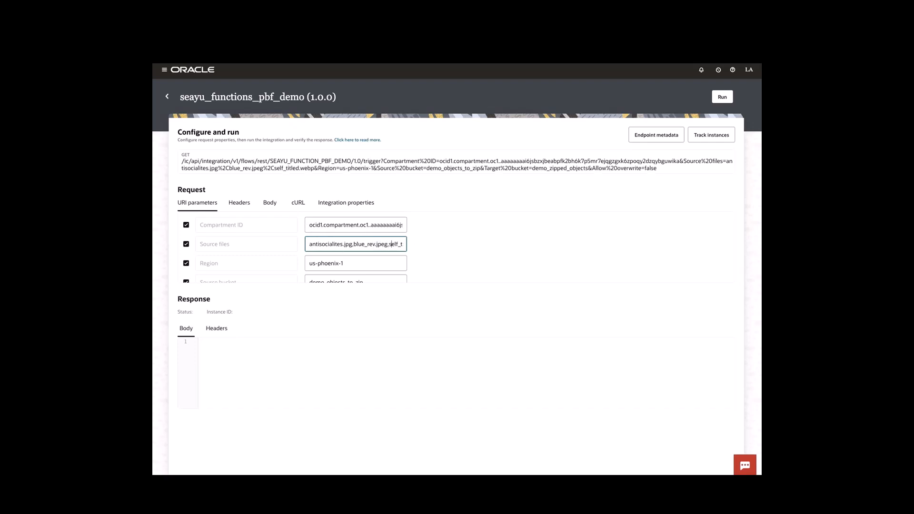
pyautogui.scroll(-3, 381, 261)
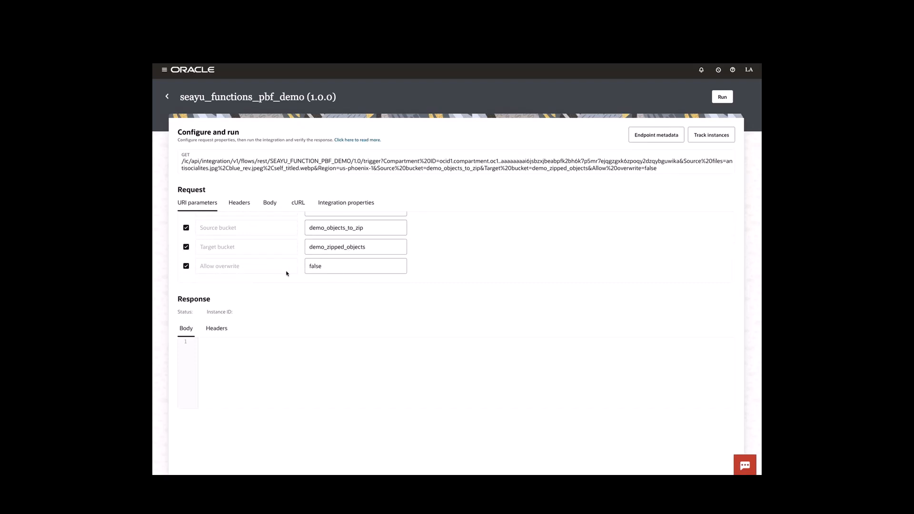
pyautogui.click(722, 95)
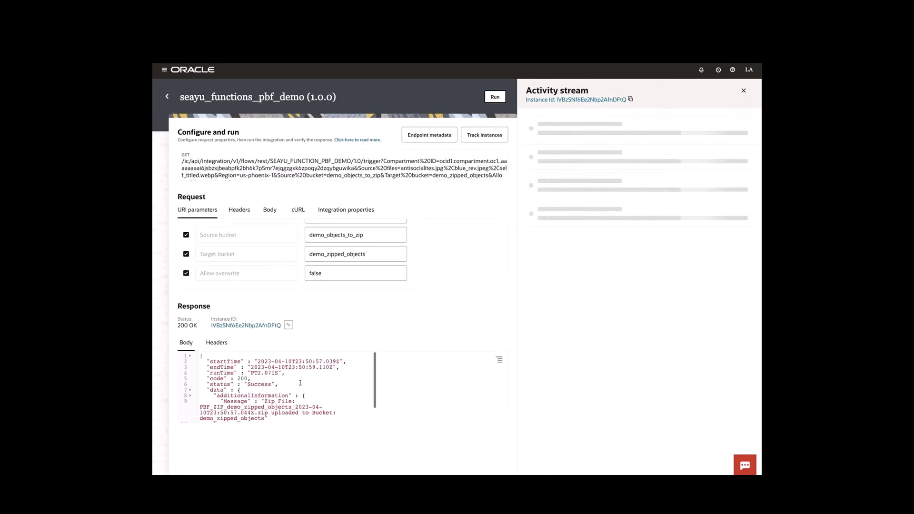
# Check the 200 OK response, then open the demo_zipped_objects bucket to find the new zip file
pyautogui.scroll(-1, 498, 359)
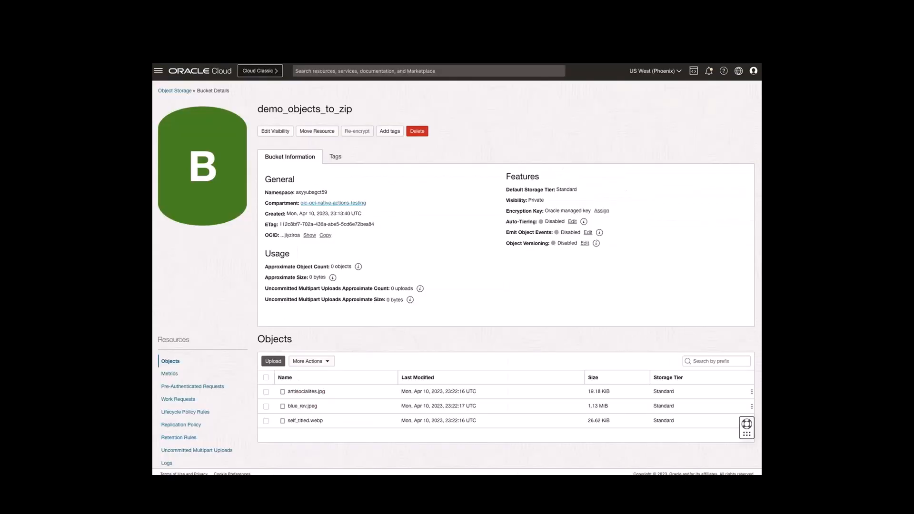
pyautogui.click(188, 91)
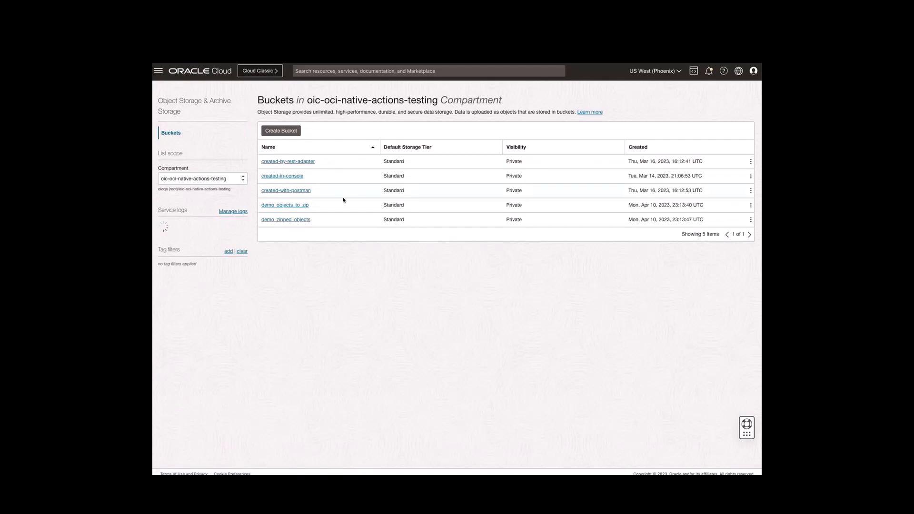
pyautogui.click(303, 220)
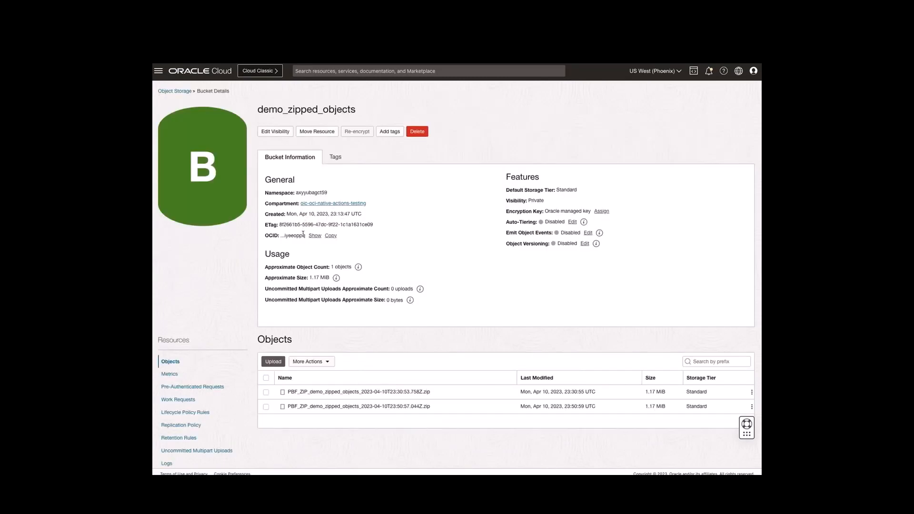